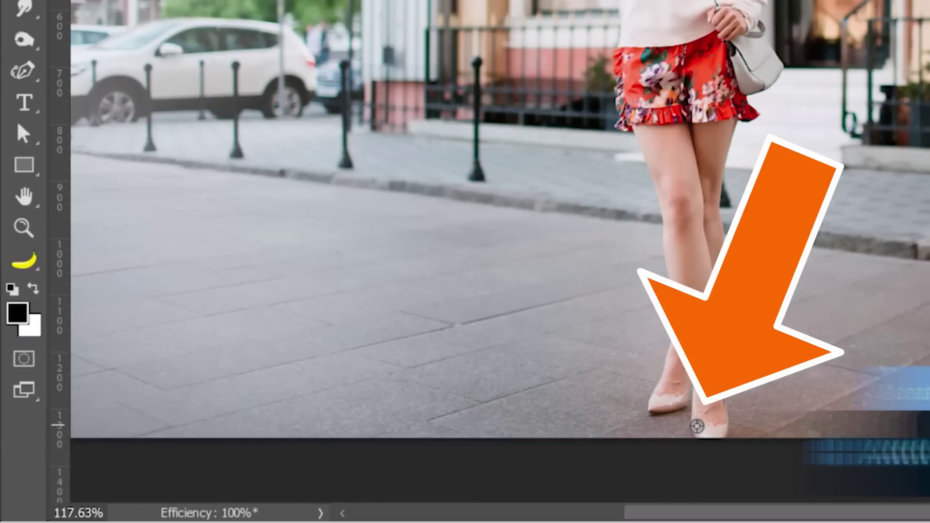
# Step: Clone a shrunken, rotated copy of the woman onto the Blank Layer at lower left, undoing the test strokes
pyautogui.keyDown('alt'); pyautogui.click(525, 451); pyautogui.keyUp('alt')
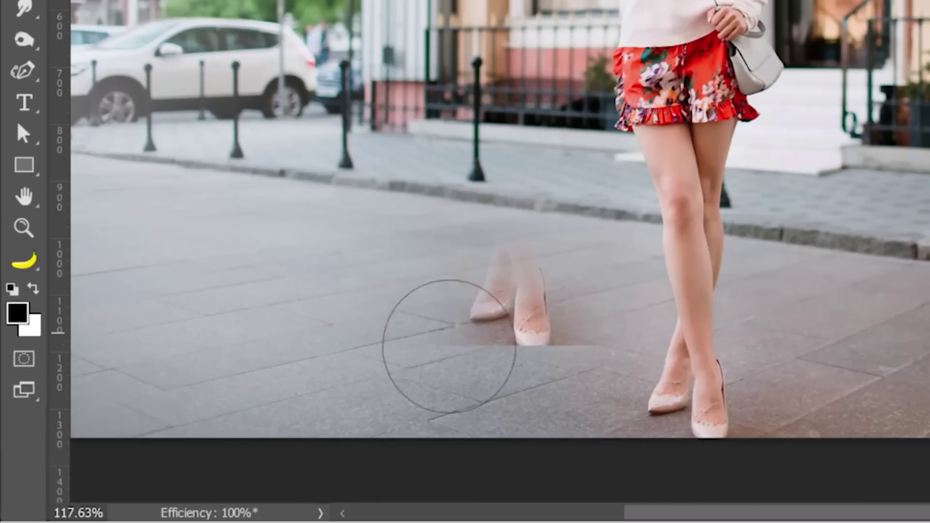
pyautogui.moveTo(372, 424)
pyautogui.mouseDown()
pyautogui.moveTo(357, 381)
pyautogui.moveTo(353, 166)
pyautogui.mouseUp()
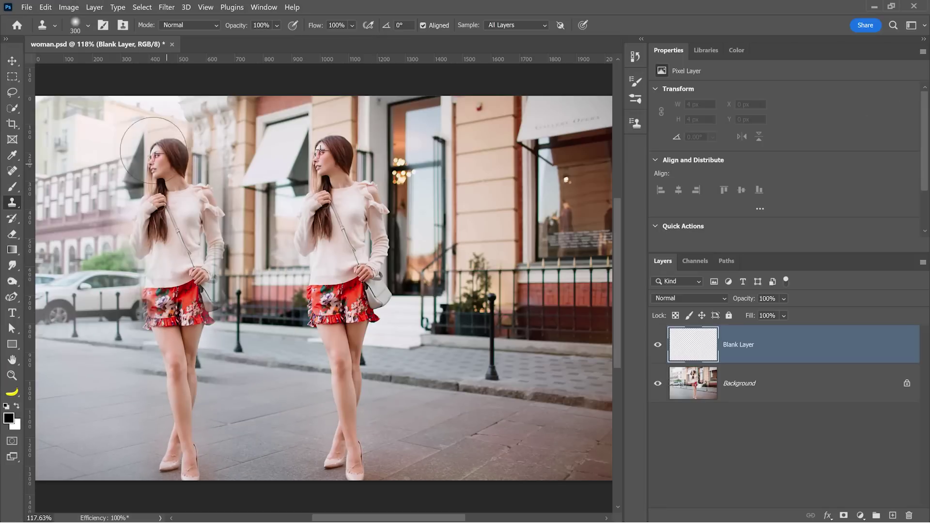
pyautogui.hotkey('ctrl', 'z')
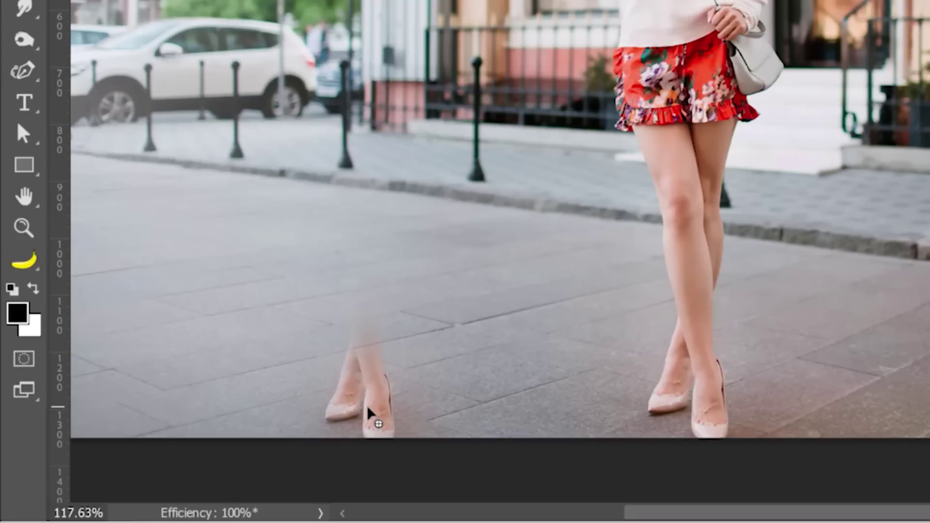
pyautogui.hotkey('alt', 'shift', '[')
pyautogui.hotkey('alt', 'shift', '[')
pyautogui.hotkey('alt', 'shift', '[')
pyautogui.hotkey('alt', 'shift', '[')
pyautogui.hotkey('alt', 'shift', '[')
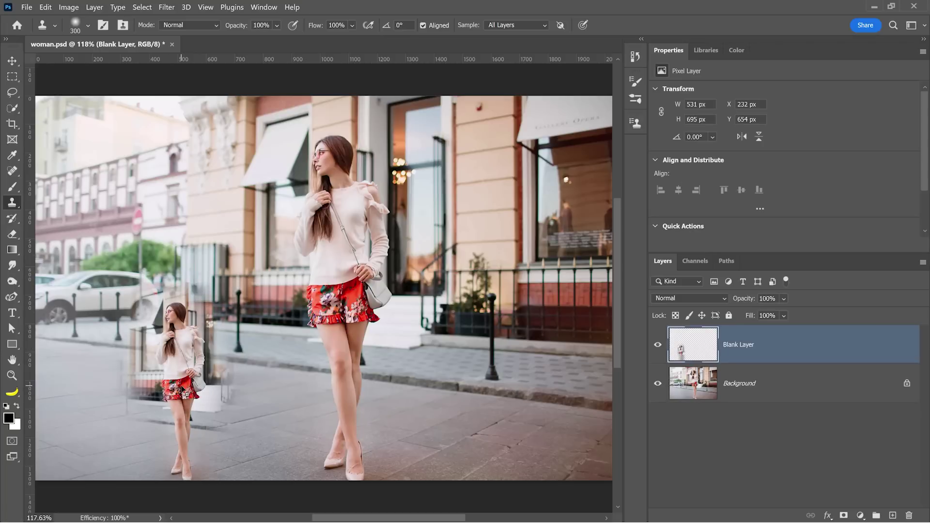
pyautogui.hotkey('ctrl', 'z')
pyautogui.hotkey('alt', 'shift', '.')
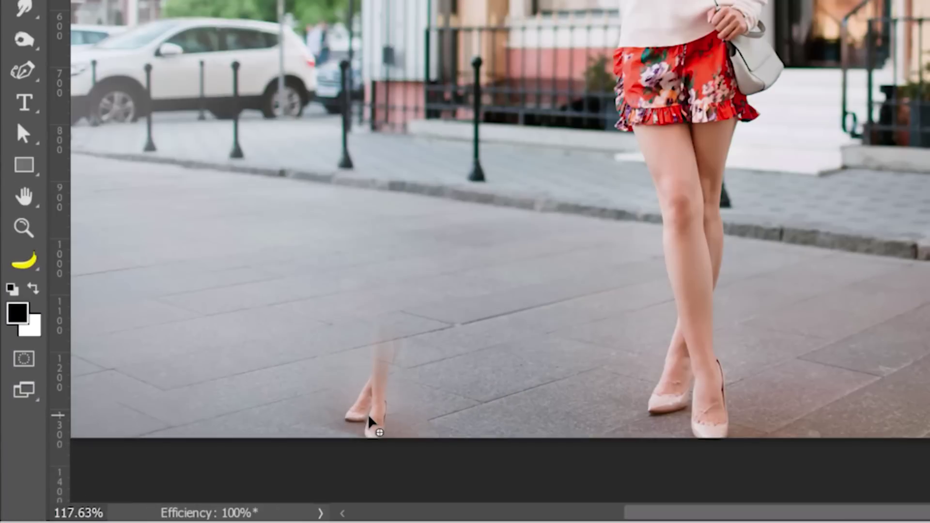
pyautogui.moveTo(369, 417)
pyautogui.mouseDown()
pyautogui.moveTo(416, 358)
pyautogui.moveTo(453, 277)
pyautogui.moveTo(473, 147)
pyautogui.mouseUp()
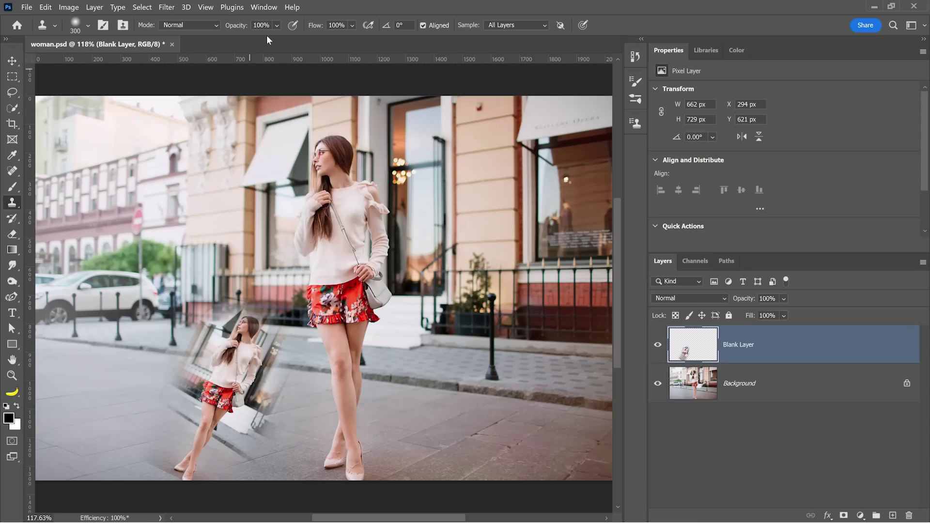
# Step: Switch to the 02-repeat-transform.psd document
pyautogui.click(263, 7)
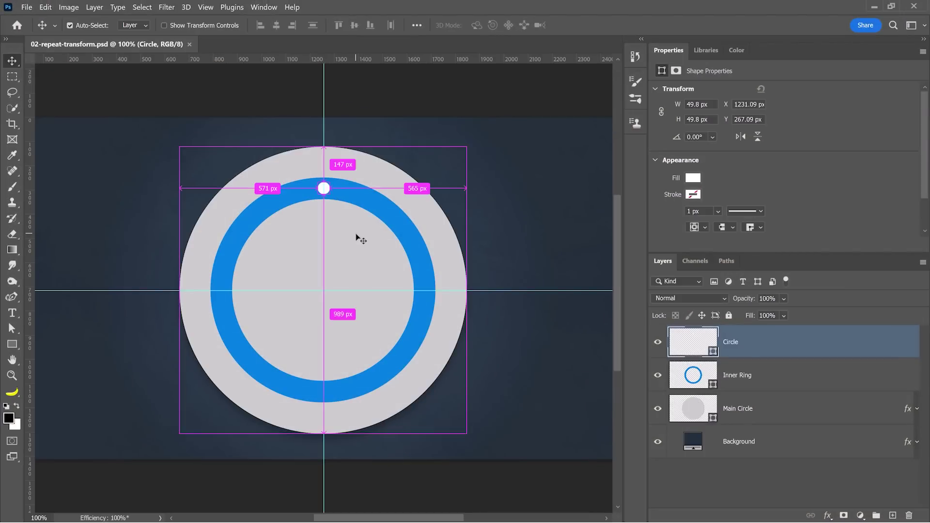
# Step: Rotate the white dot by a small angle around a pivot moved to the disc's centre
pyautogui.hotkey('ctrl', 't')
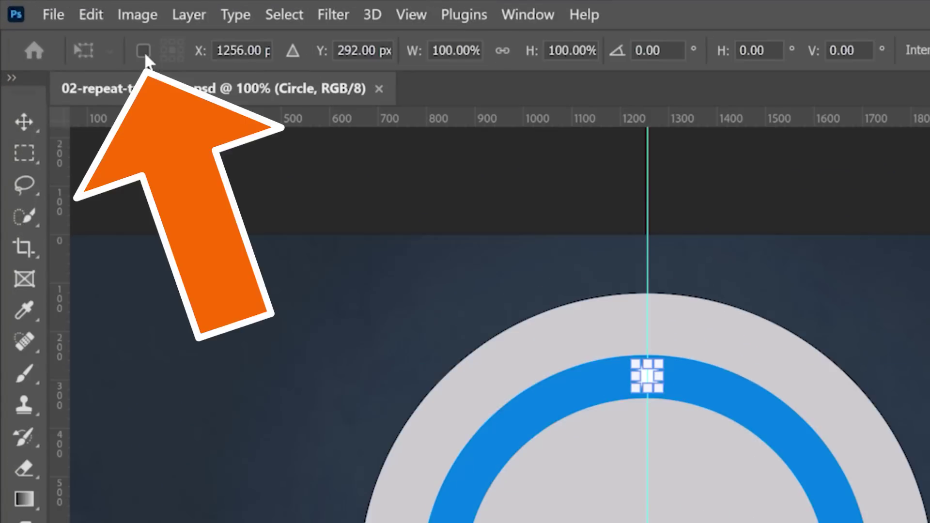
pyautogui.click(72, 25)
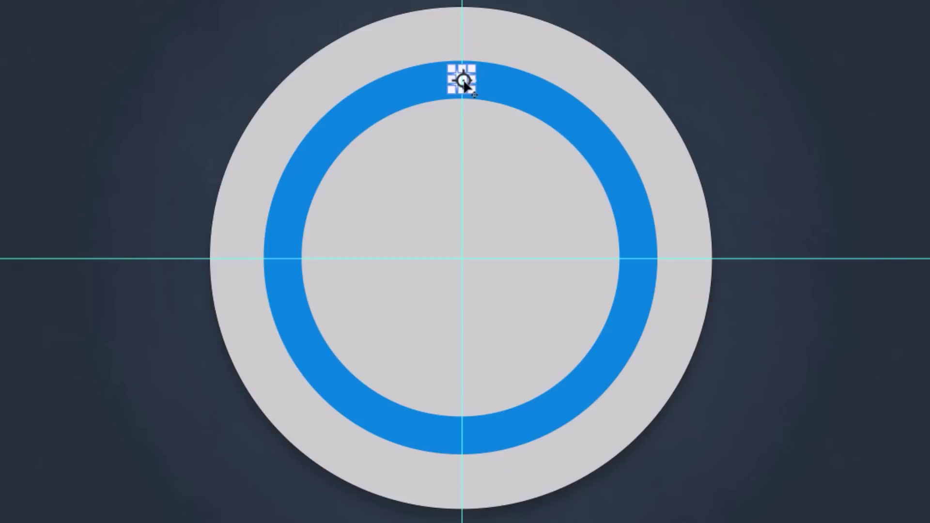
pyautogui.moveTo(462, 79); pyautogui.dragTo(462, 259)
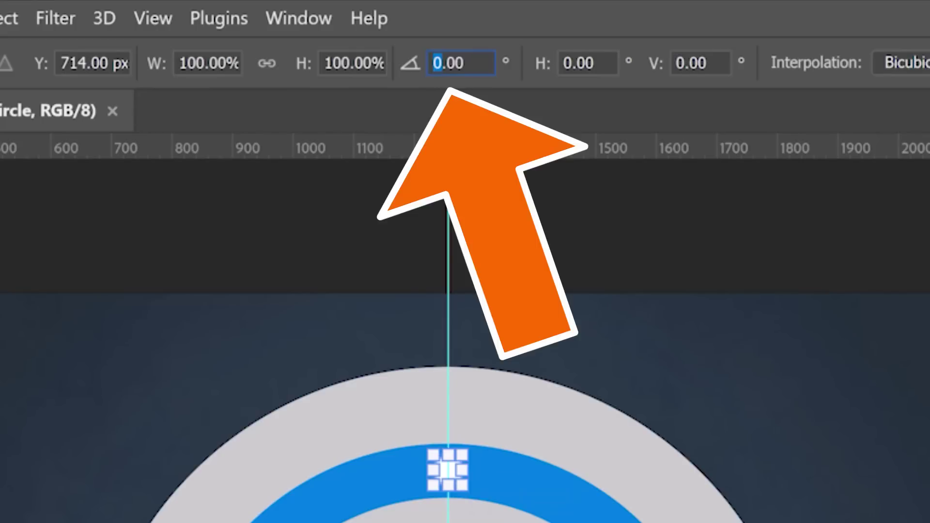
pyautogui.press('Up')
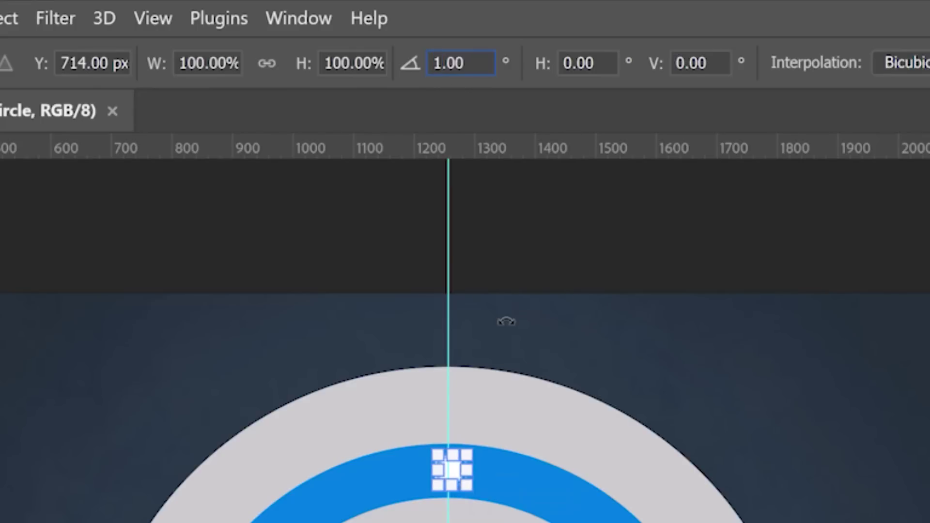
pyautogui.hotkey('shift', 'Up')
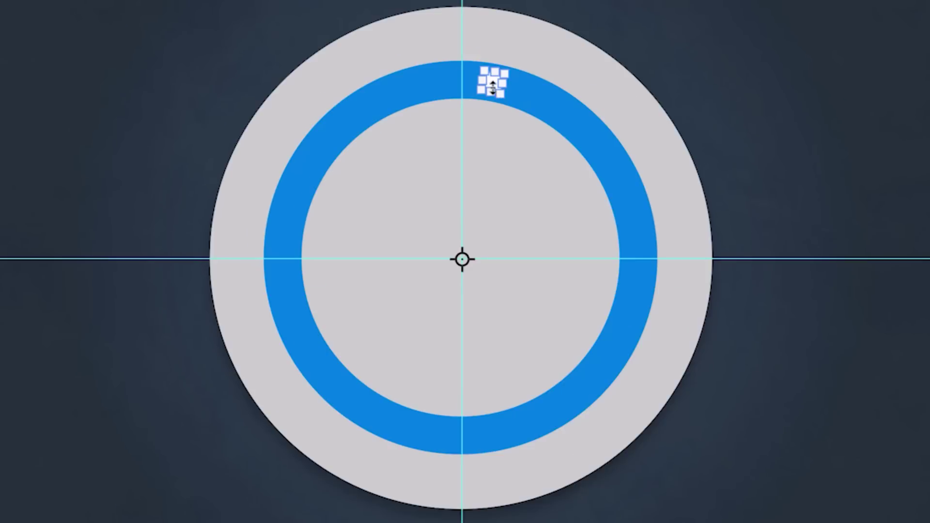
pyautogui.press('Return')
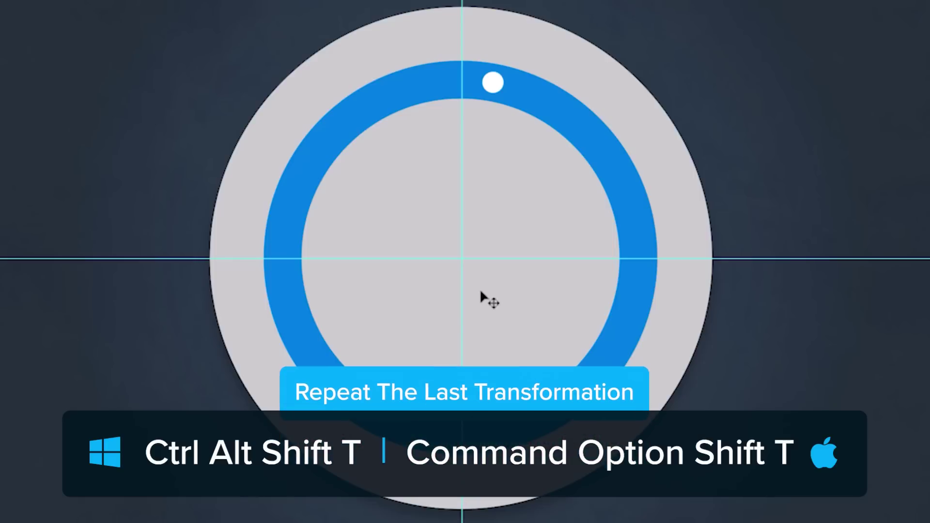
# Step: Repeat the rotated duplicate three times with Ctrl+Alt+Shift+T to add dots around the ring
pyautogui.hotkey('ctrl', 'alt', 'shift', 't')
pyautogui.hotkey('ctrl', 'alt', 'shift', 't')
pyautogui.hotkey('ctrl', 'alt', 'shift', 't')
pyautogui.hotkey('ctrl', 'alt', 'shift', 't')
pyautogui.hotkey('ctrl', 'alt', 'shift', 't')
pyautogui.hotkey('ctrl', 'alt', 'shift', 't')
pyautogui.hotkey('ctrl', 'alt', 'shift', 't')
pyautogui.hotkey('ctrl', 'alt', 'shift', 't')
pyautogui.hotkey('ctrl', 'alt', 'shift', 't')
pyautogui.hotkey('ctrl', 'alt', 'shift', 't')
pyautogui.hotkey('ctrl', 'alt', 'shift', 't')
pyautogui.hotkey('ctrl', 'alt', 'shift', 't')
pyautogui.hotkey('ctrl', 'alt', 'shift', 't')
pyautogui.hotkey('ctrl', 'alt', 'shift', 't')
pyautogui.hotkey('ctrl', 'alt', 'shift', 't')
pyautogui.hotkey('ctrl', 'alt', 'shift', 't')
pyautogui.hotkey('ctrl', 'alt', 'shift', 't')
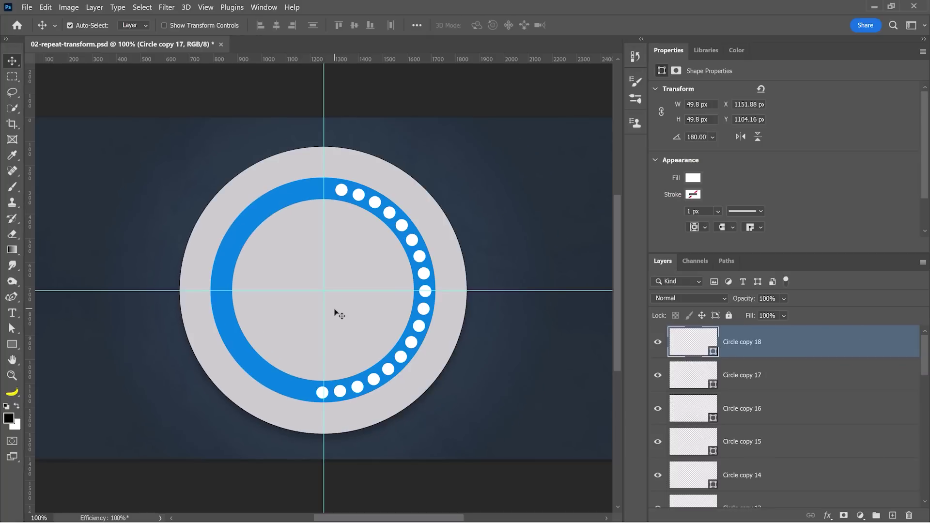
pyautogui.hotkey('ctrl', 'alt', 'shift', 't')
pyautogui.hotkey('ctrl', 'alt', 'shift', 't')
pyautogui.hotkey('ctrl', 'alt', 'shift', 't')
pyautogui.hotkey('ctrl', 'alt', 'shift', 't')
pyautogui.hotkey('ctrl', 'alt', 'shift', 't')
pyautogui.hotkey('ctrl', 'alt', 'shift', 't')
pyautogui.hotkey('ctrl', 'alt', 'shift', 't')
pyautogui.hotkey('ctrl', 'alt', 'shift', 't')
pyautogui.hotkey('ctrl', 'alt', 'shift', 't')
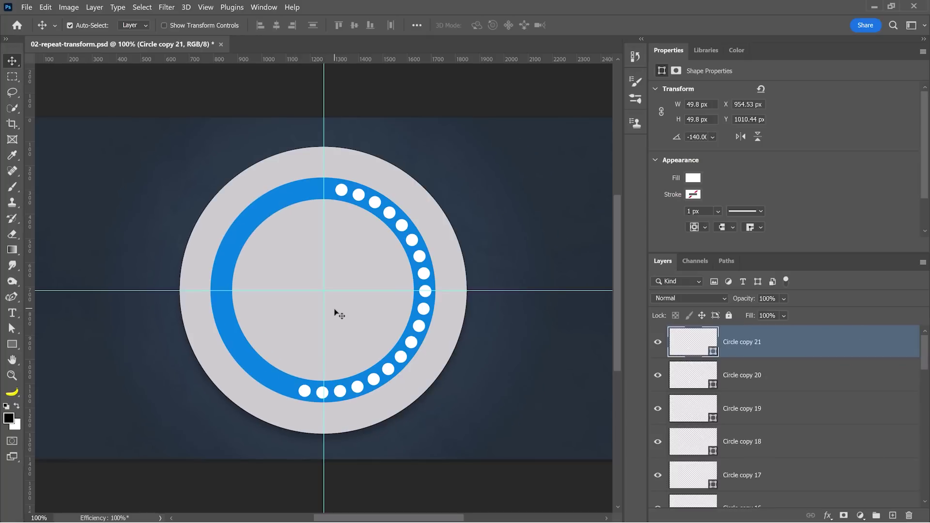
pyautogui.hotkey('ctrl', 'alt', 'shift', 't')
pyautogui.hotkey('ctrl', 'alt', 'shift', 't')
pyautogui.hotkey('ctrl', 'alt', 'shift', 't')
pyautogui.hotkey('ctrl', 'alt', 'shift', 't')
pyautogui.hotkey('ctrl', 'alt', 'shift', 't')
pyautogui.hotkey('ctrl', 'alt', 'shift', 't')
pyautogui.hotkey('ctrl', 'alt', 'shift', 't')
pyautogui.hotkey('ctrl', 'alt', 'shift', 't')
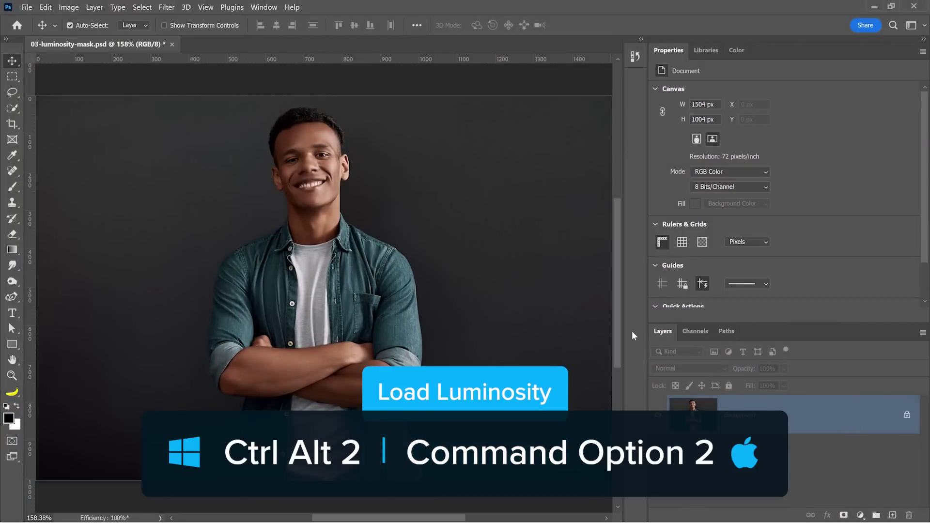
# Step: Load a luminosity selection with Ctrl+Alt+2 and add Curves with its point at input 140, output 93
pyautogui.hotkey('ctrl', 'alt', '2')
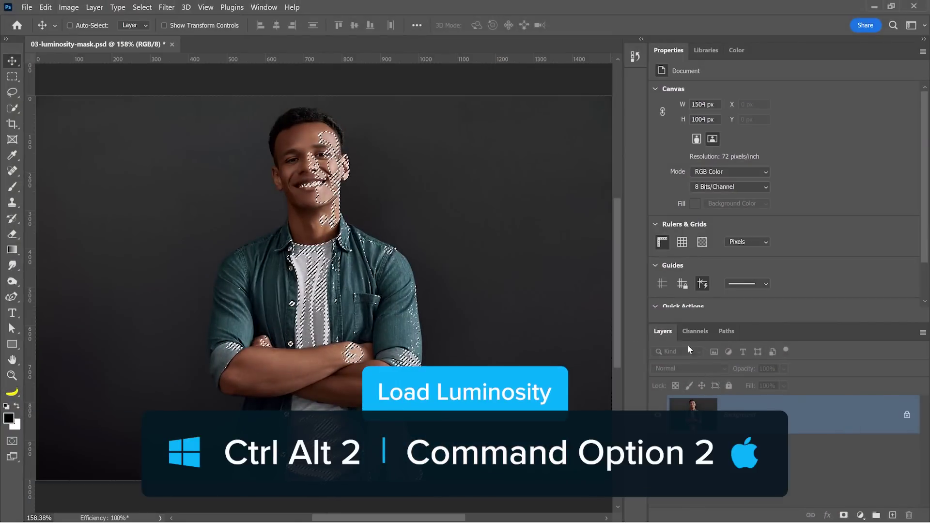
pyautogui.click(859, 515)
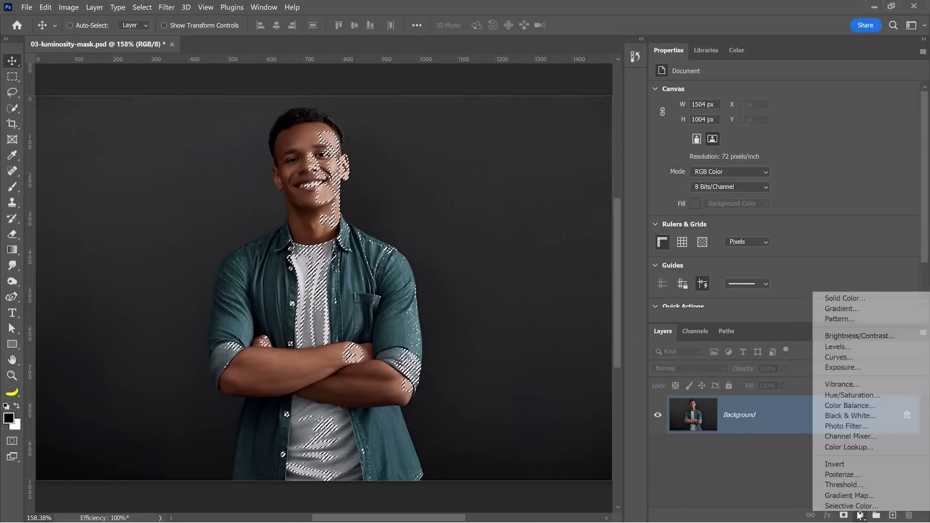
pyautogui.click(864, 358)
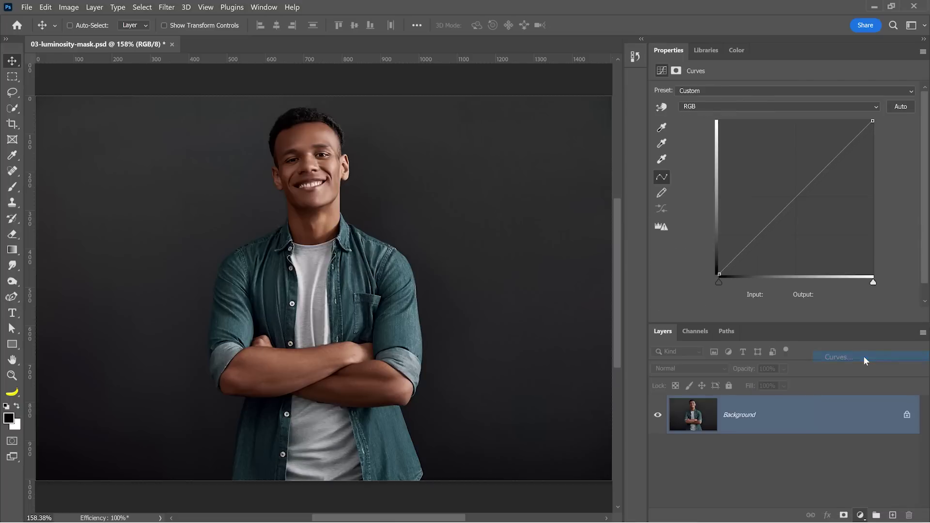
pyautogui.moveTo(790, 202); pyautogui.dragTo(803, 219)
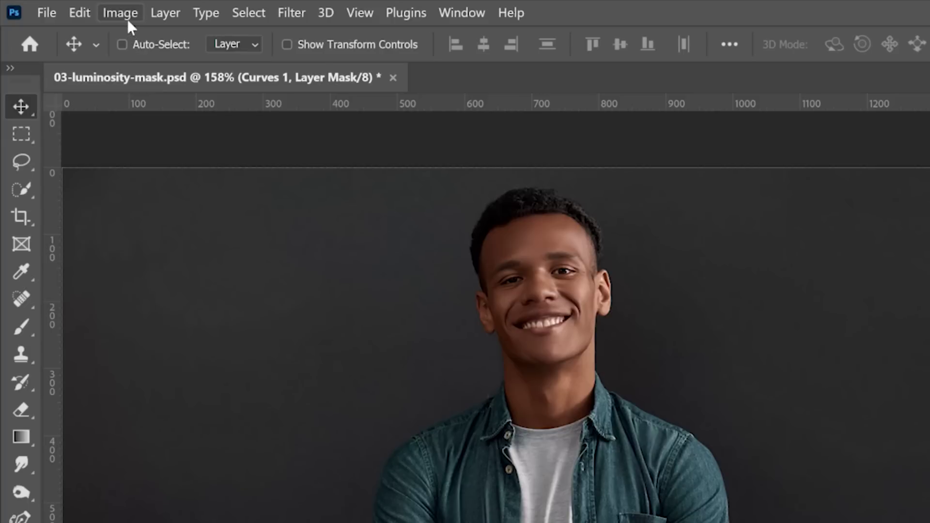
# Step: Raise the black point and lower the white point in Levels on the Curves mask
pyautogui.click(68, 7)
pyautogui.moveTo(111, 38)
pyautogui.click(359, 76)
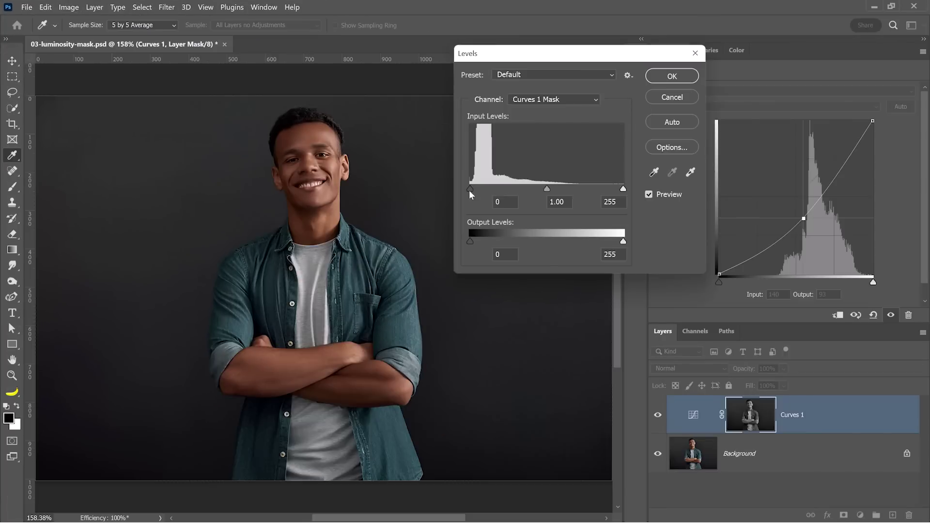
pyautogui.moveTo(470, 190); pyautogui.dragTo(518, 193)
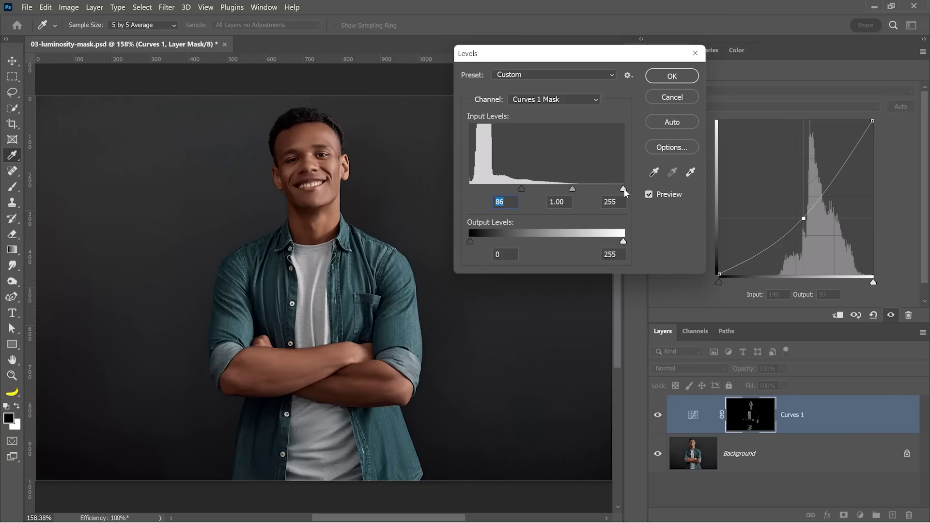
pyautogui.moveTo(619, 191); pyautogui.dragTo(573, 192)
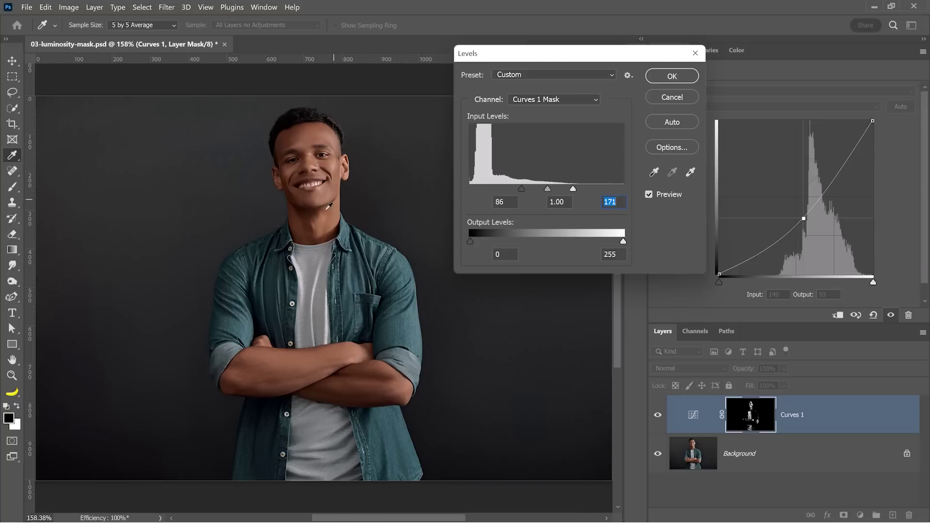
pyautogui.click(673, 76)
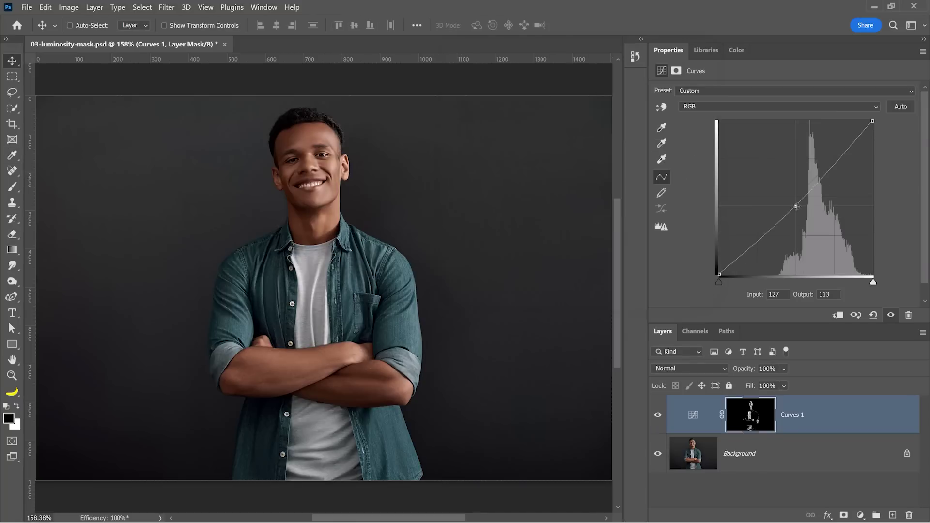
# Step: Invert the Curves mask and pull the curve down to darken the darker areas
pyautogui.moveTo(796, 207)
pyautogui.mouseDown()
pyautogui.moveTo(800, 226)
pyautogui.moveTo(793, 204)
pyautogui.moveTo(804, 218)
pyautogui.mouseUp()
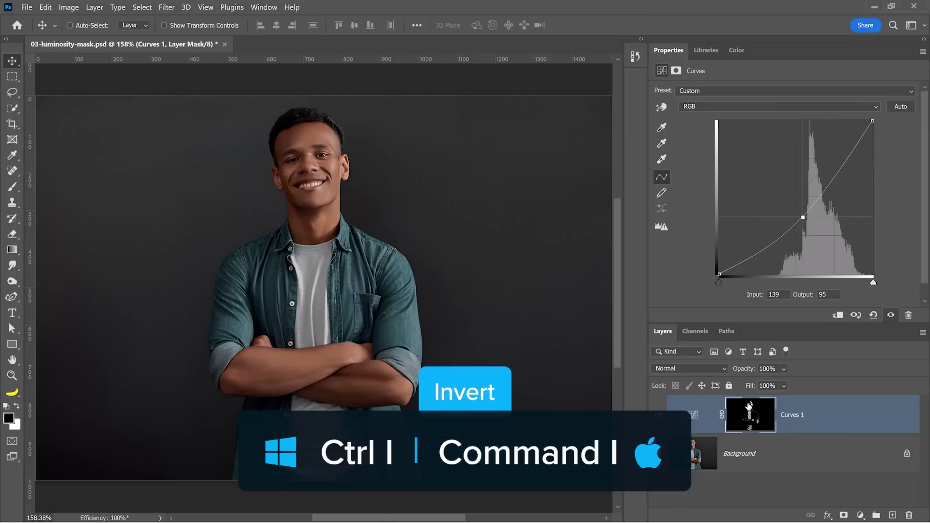
pyautogui.hotkey('ctrl', 'i')
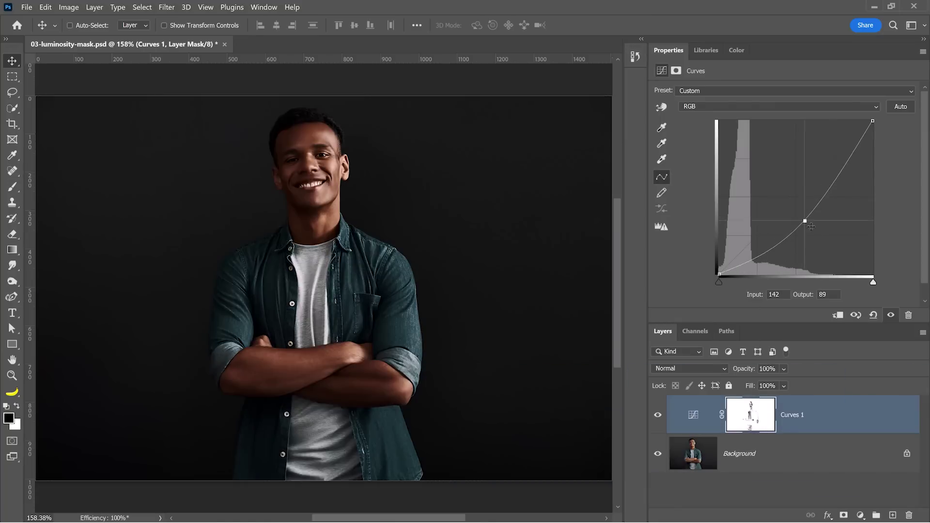
pyautogui.moveTo(803, 217); pyautogui.dragTo(806, 227)
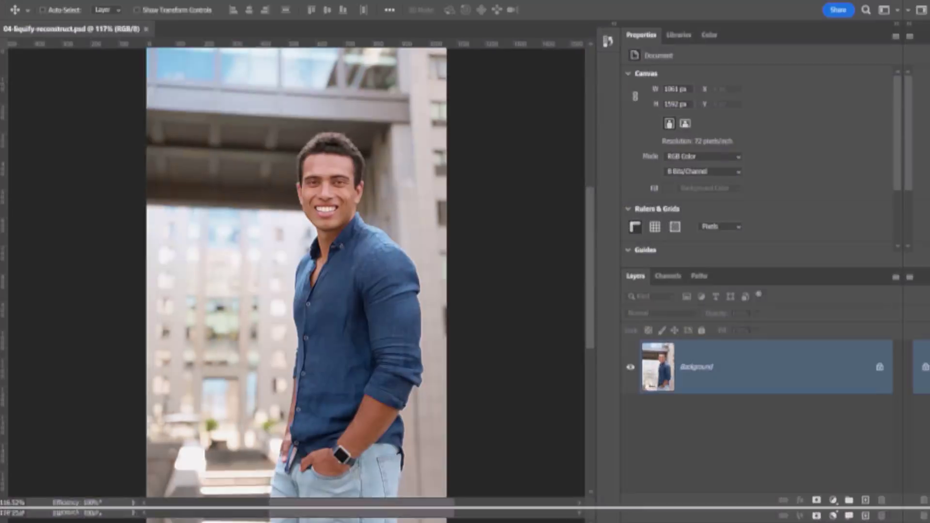
# Step: Push the man's shirt leftward with Liquify's Forward Warp, then partly reconstruct the distortion
pyautogui.click(167, 6)
pyautogui.click(222, 105)
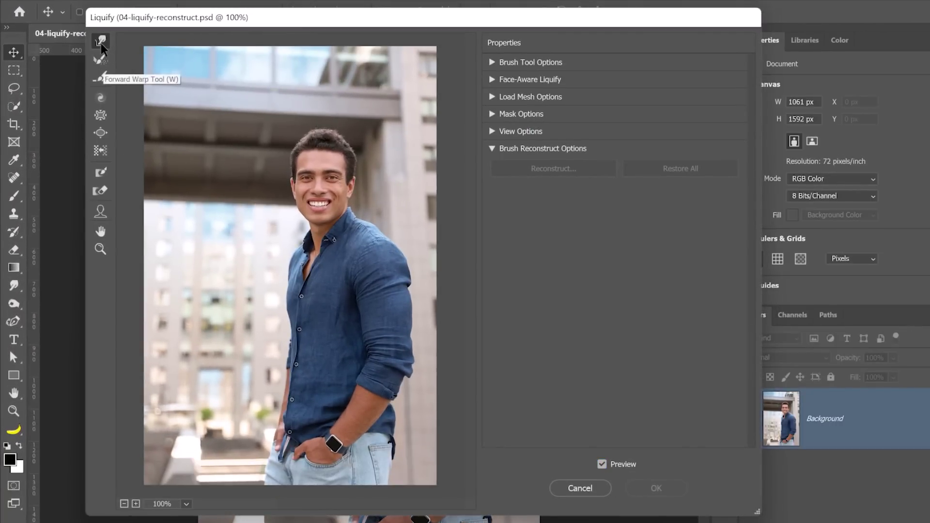
pyautogui.moveTo(322, 279); pyautogui.dragTo(286, 279)
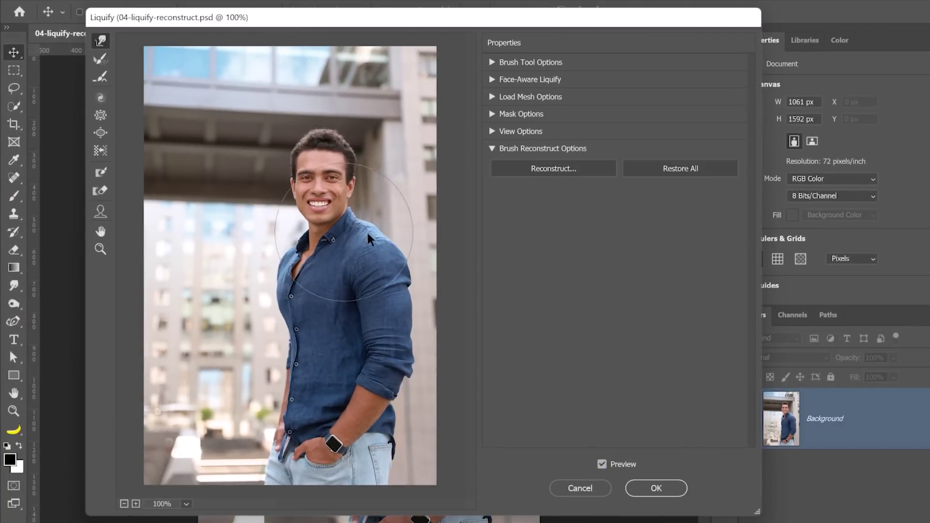
pyautogui.click(560, 176)
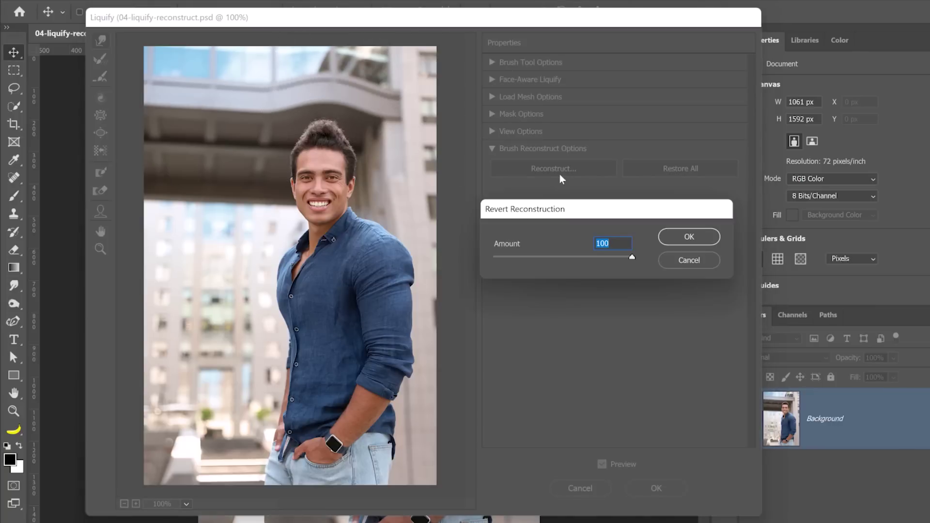
pyautogui.moveTo(632, 256)
pyautogui.mouseDown()
pyautogui.moveTo(474, 270)
pyautogui.moveTo(629, 264)
pyautogui.mouseUp()
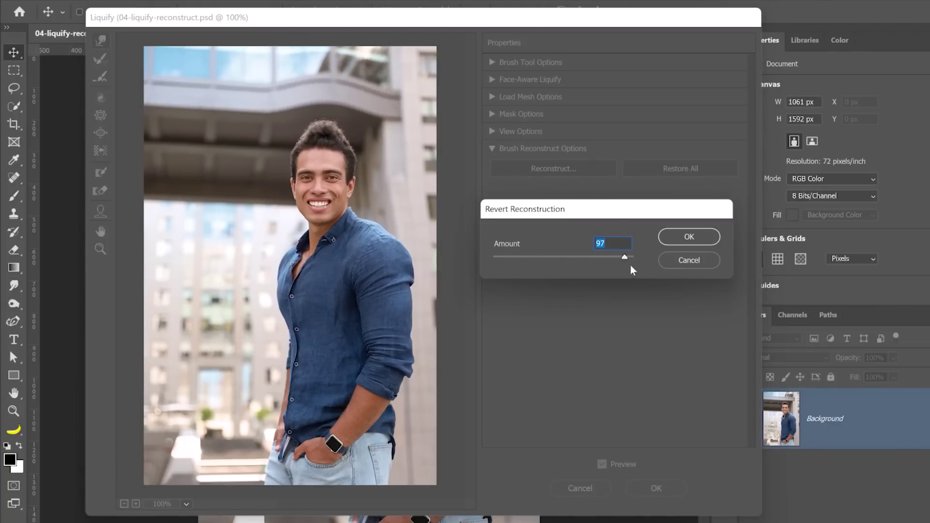
pyautogui.click(678, 237)
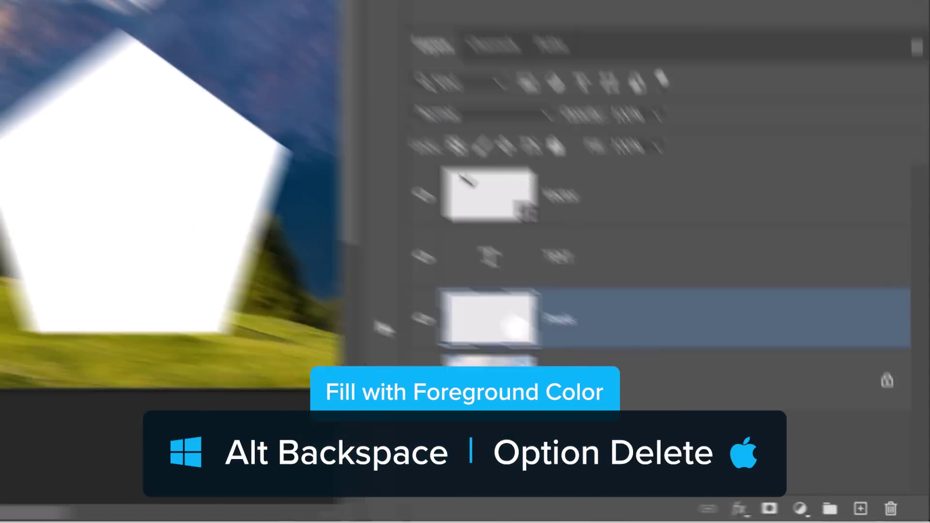
# Step: Test and undo black and white fills on Pixels, then fill only the pentagon black
pyautogui.hotkey('alt', 'BackSpace')
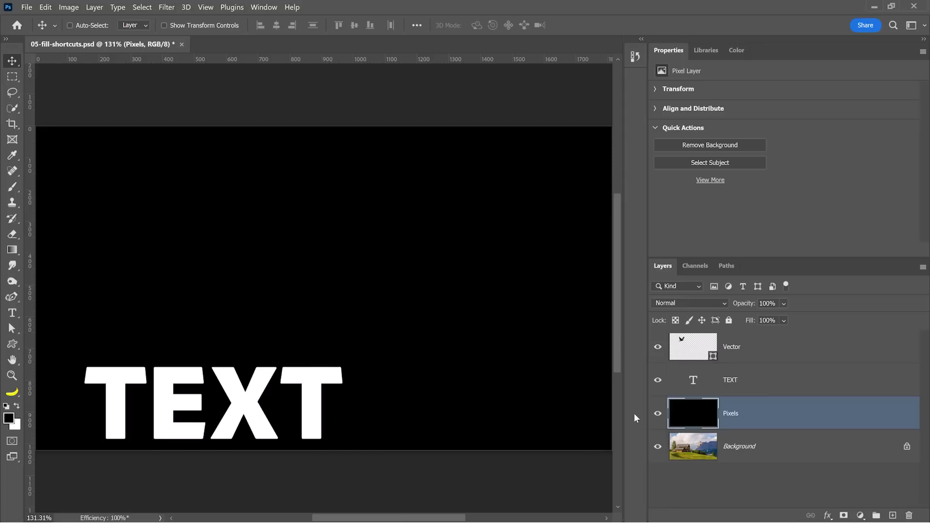
pyautogui.hotkey('ctrl', 'BackSpace')
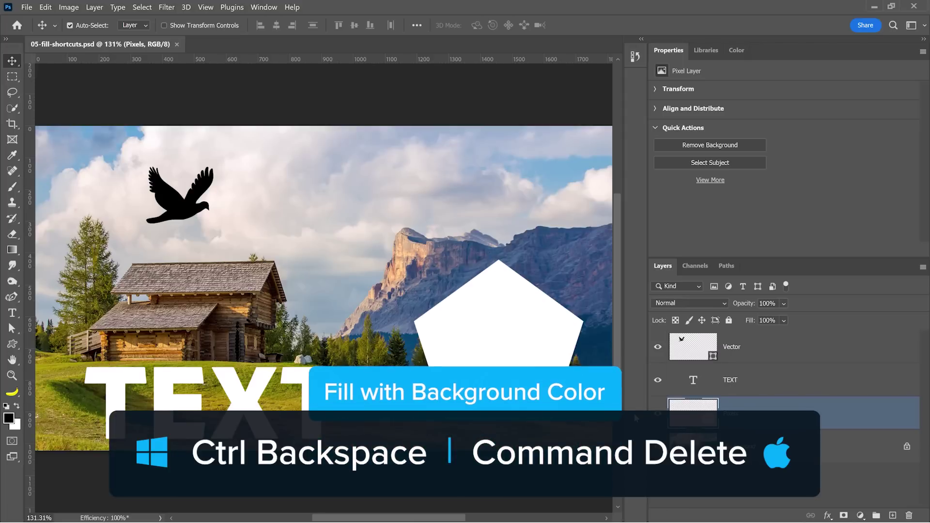
pyautogui.hotkey('ctrl', 'BackSpace')
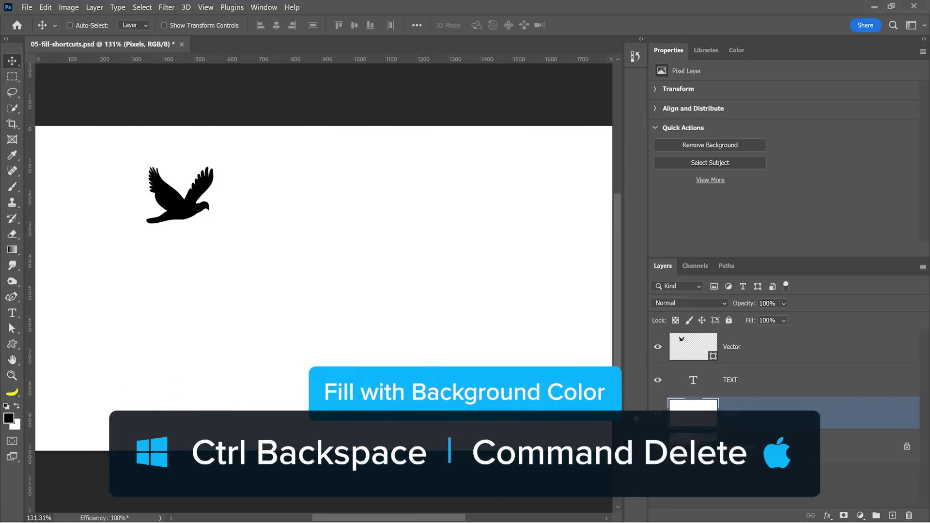
pyautogui.hotkey('ctrl', 'z')
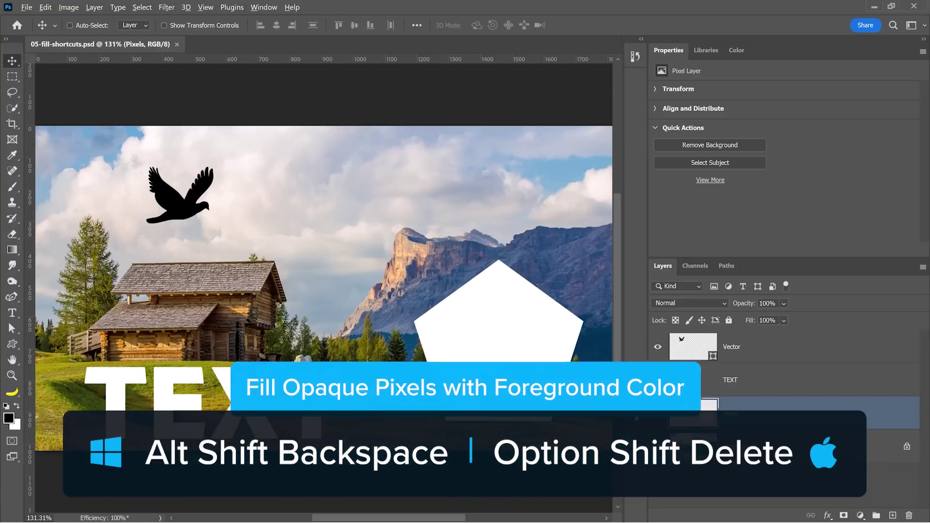
pyautogui.hotkey('alt', 'shift', 'BackSpace')
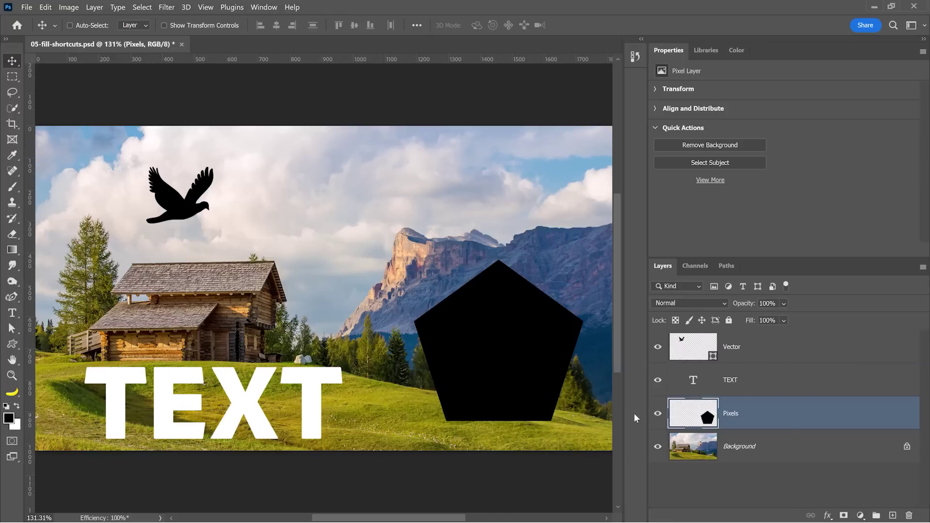
# Step: Fill the TEXT letters black and the Vector layer's bird white
pyautogui.click(694, 384)
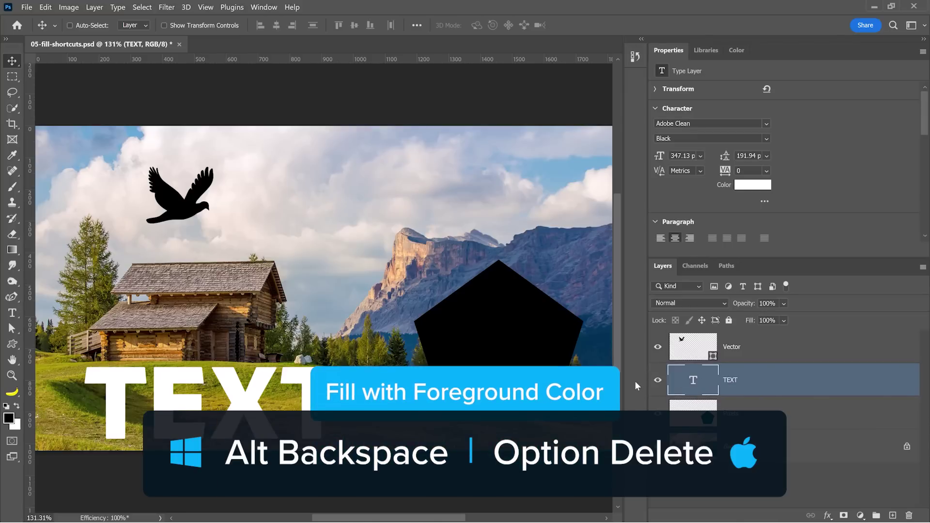
pyautogui.hotkey('alt', 'BackSpace')
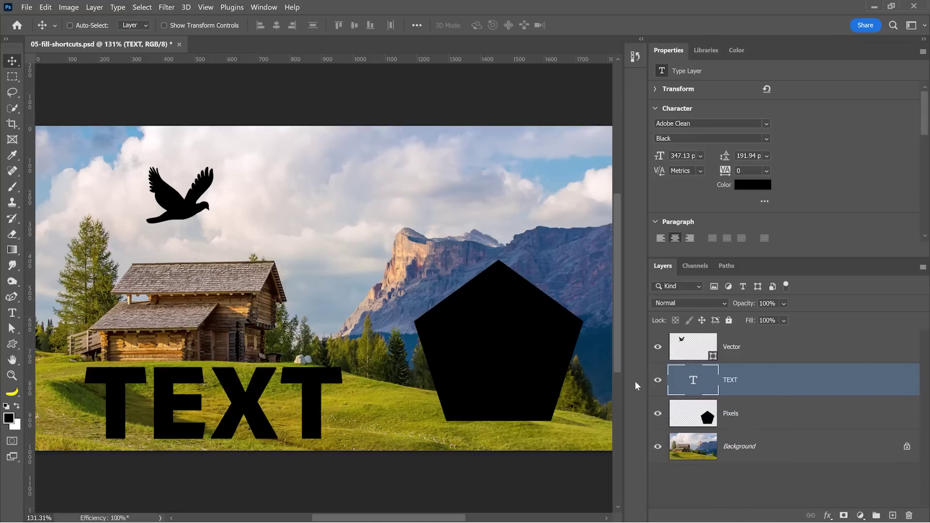
pyautogui.click(652, 361)
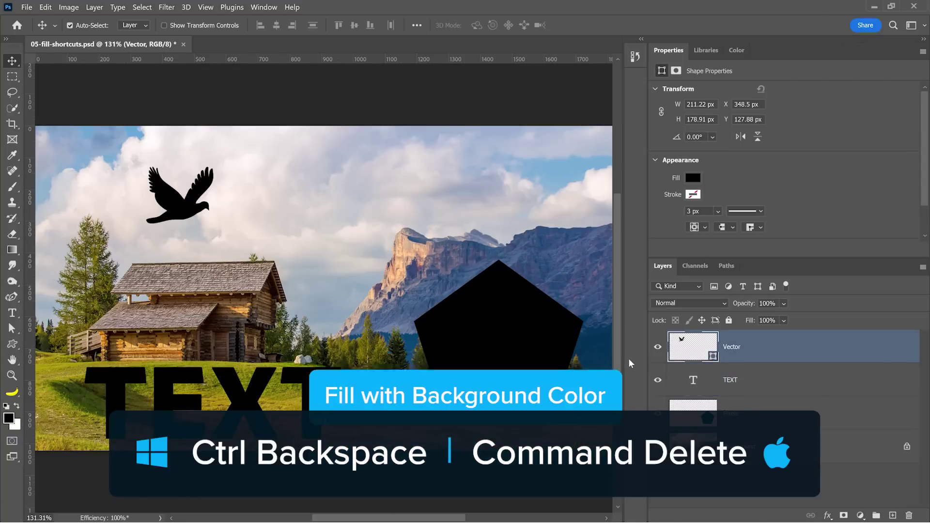
pyautogui.hotkey('ctrl', 'BackSpace')
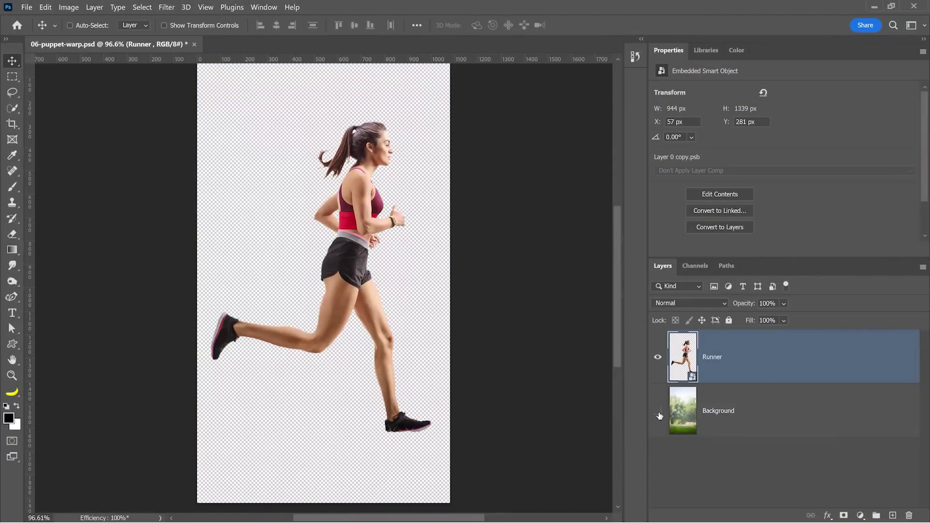
pyautogui.click(658, 412)
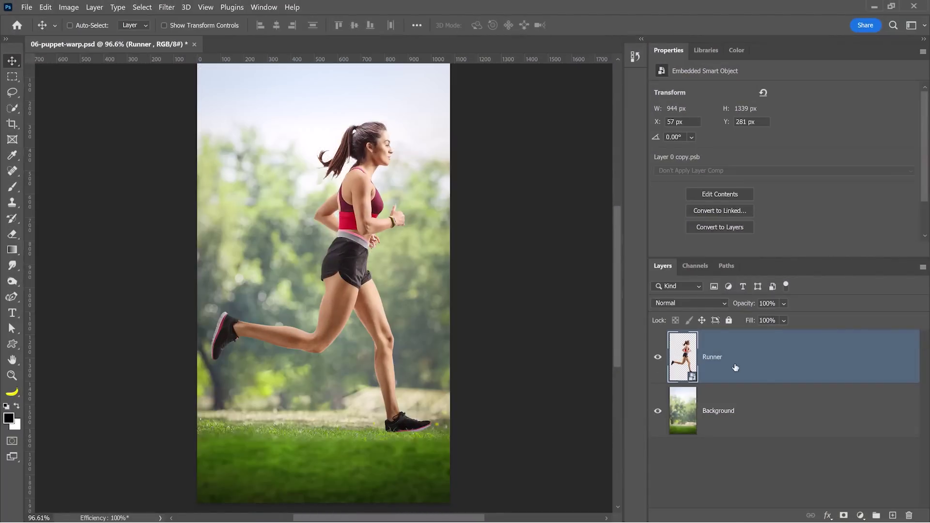
# Step: Start Puppet Warp on the runner and drag the shoulder and back-knee pins
pyautogui.click(46, 7)
pyautogui.click(80, 226)
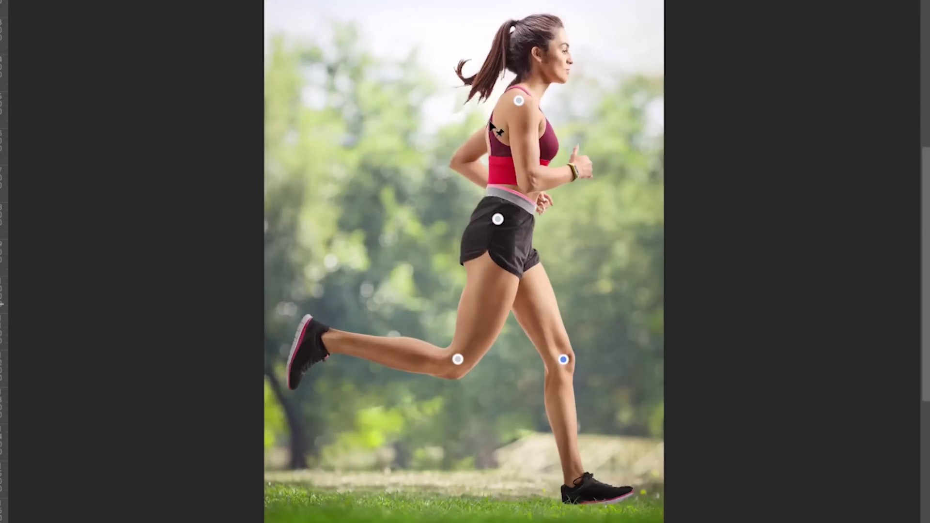
pyautogui.moveTo(519, 106); pyautogui.dragTo(500, 101)
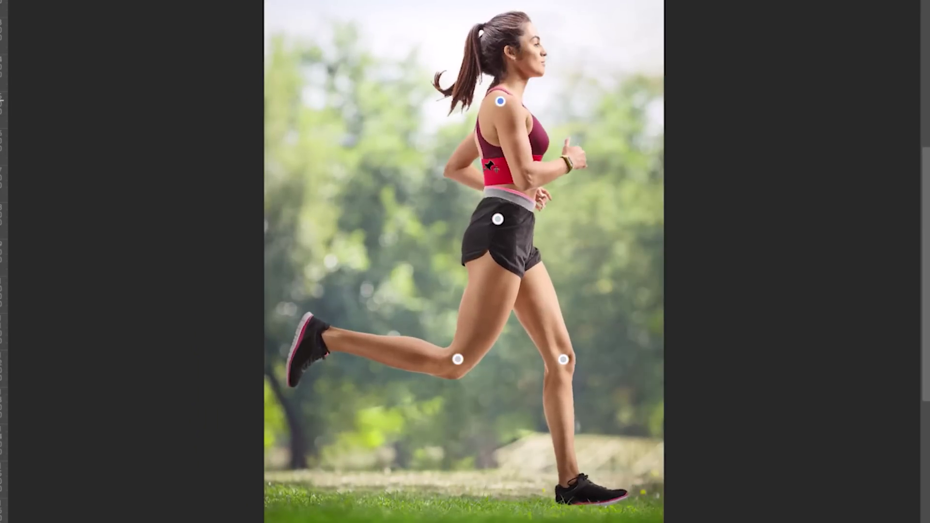
pyautogui.moveTo(459, 360)
pyautogui.mouseDown()
pyautogui.moveTo(448, 353)
pyautogui.moveTo(470, 368)
pyautogui.moveTo(446, 358)
pyautogui.mouseUp()
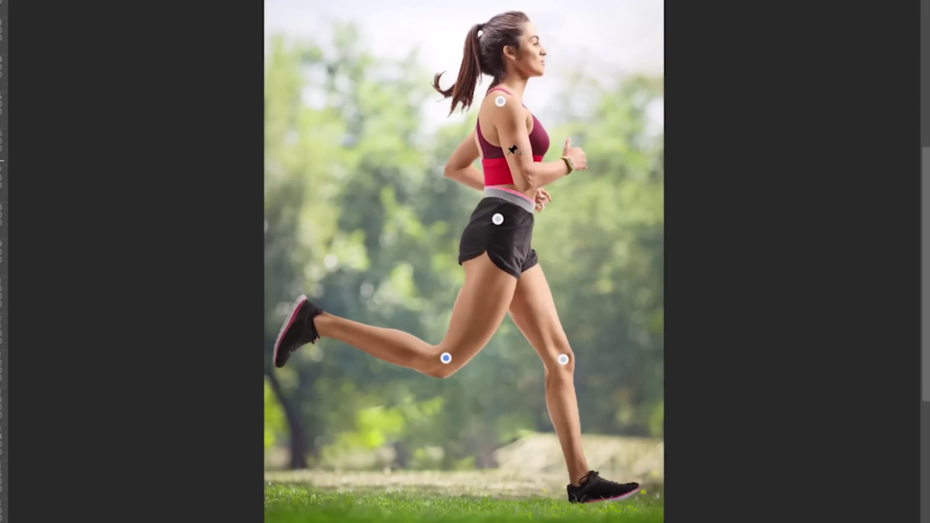
# Step: Rotate the shoulder pin to tilt her upper body and swing the back leg up at the knee
pyautogui.press('alt')
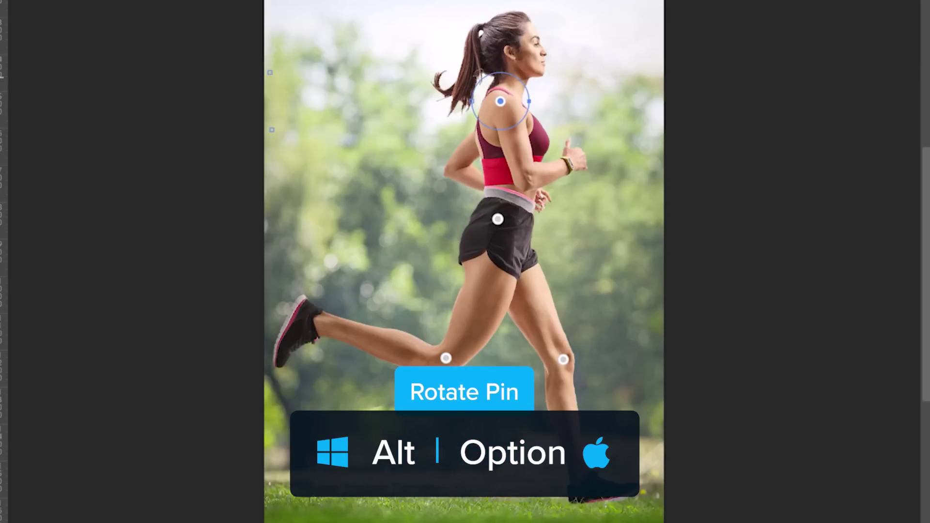
pyautogui.moveTo(530, 100)
pyautogui.mouseDown()
pyautogui.moveTo(525, 82)
pyautogui.moveTo(524, 110)
pyautogui.mouseUp()
pyautogui.click(445, 359)
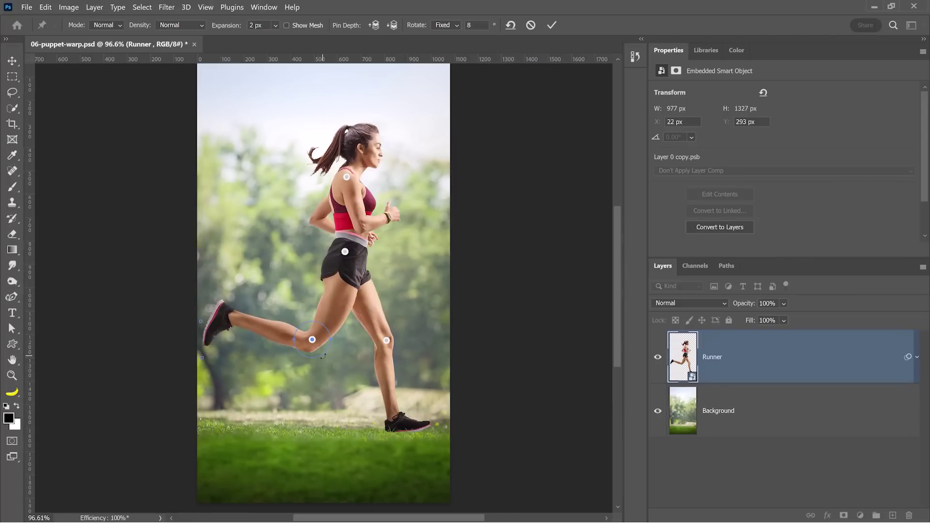
pyautogui.moveTo(323, 356); pyautogui.dragTo(326, 334)
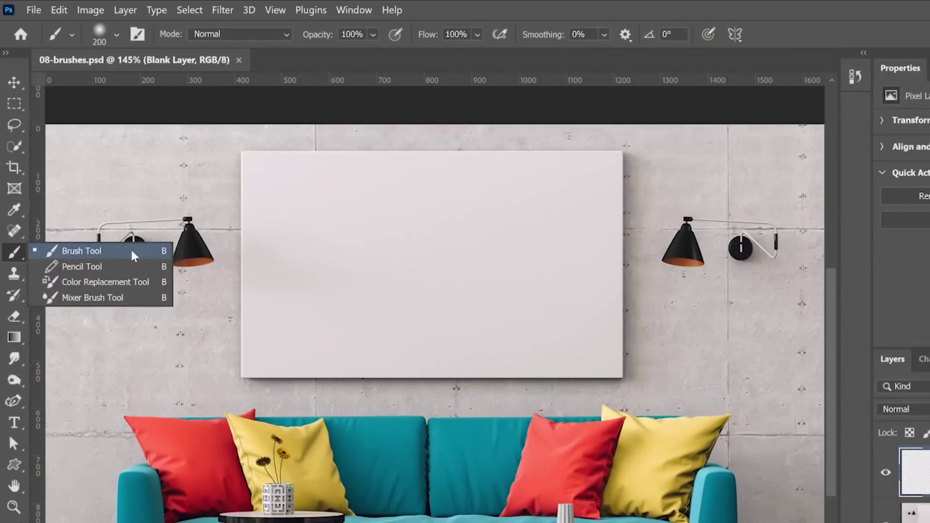
# Step: In the Brush Preset picker, expand and collapse all brush groups at once
pyautogui.click(116, 34)
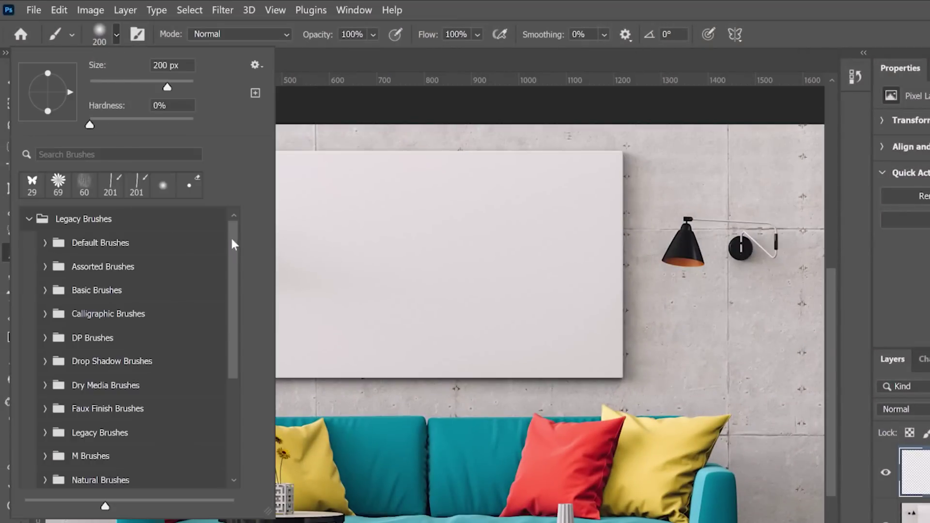
pyautogui.moveTo(234, 229)
pyautogui.mouseDown()
pyautogui.moveTo(241, 357)
pyautogui.moveTo(235, 218)
pyautogui.mouseUp()
pyautogui.keyDown('ctrl'); pyautogui.click(45, 242); pyautogui.keyUp('ctrl')
pyautogui.keyDown('ctrl'); pyautogui.click(44, 243); pyautogui.keyUp('ctrl')
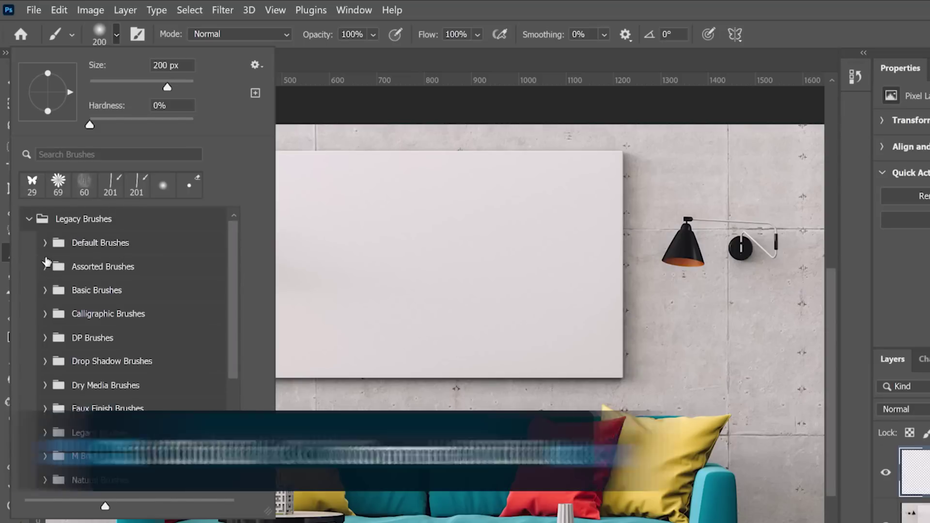
pyautogui.keyDown('ctrl'); pyautogui.click(45, 243); pyautogui.keyUp('ctrl')
# Step: Collapse all groups, then expand M Brushes and expand and collapse Drop Shadow Brushes
pyautogui.moveTo(233, 225); pyautogui.dragTo(222, 461)
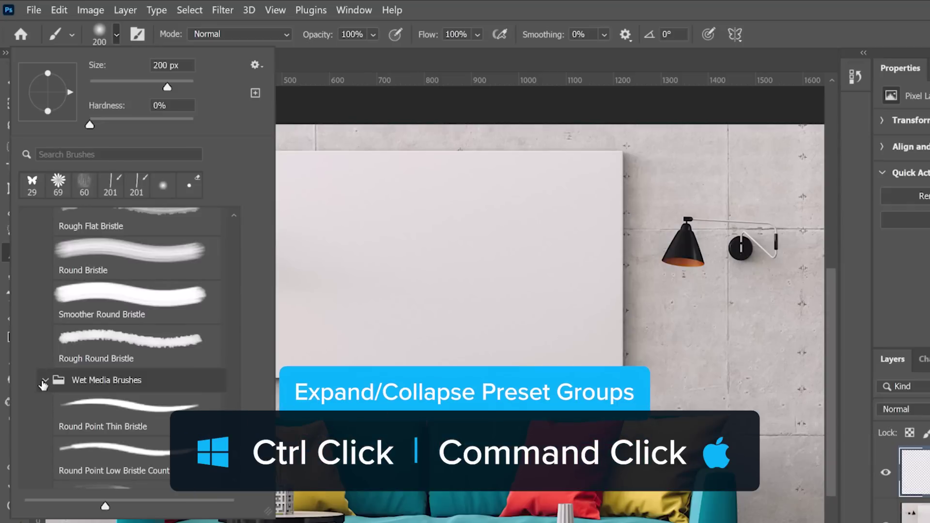
pyautogui.keyDown('ctrl'); pyautogui.click(45, 383); pyautogui.keyUp('ctrl')
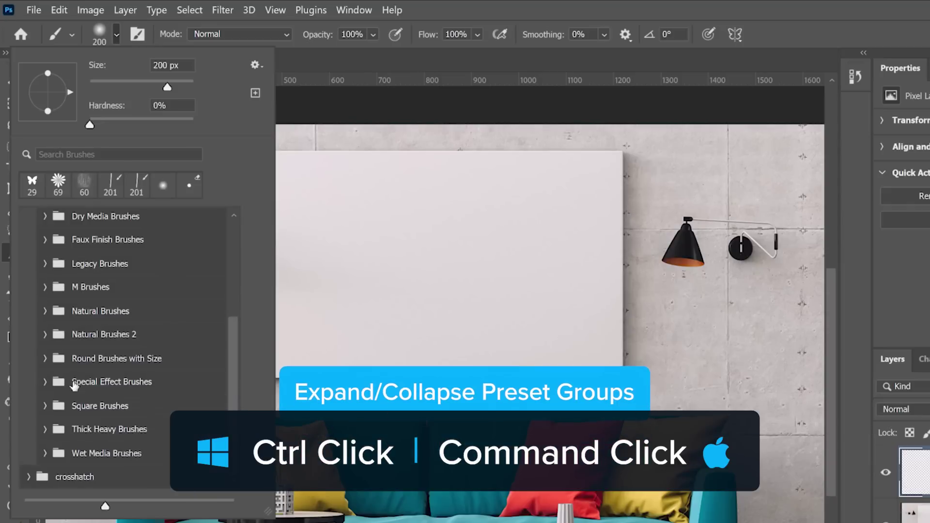
pyautogui.moveTo(231, 408); pyautogui.dragTo(234, 268)
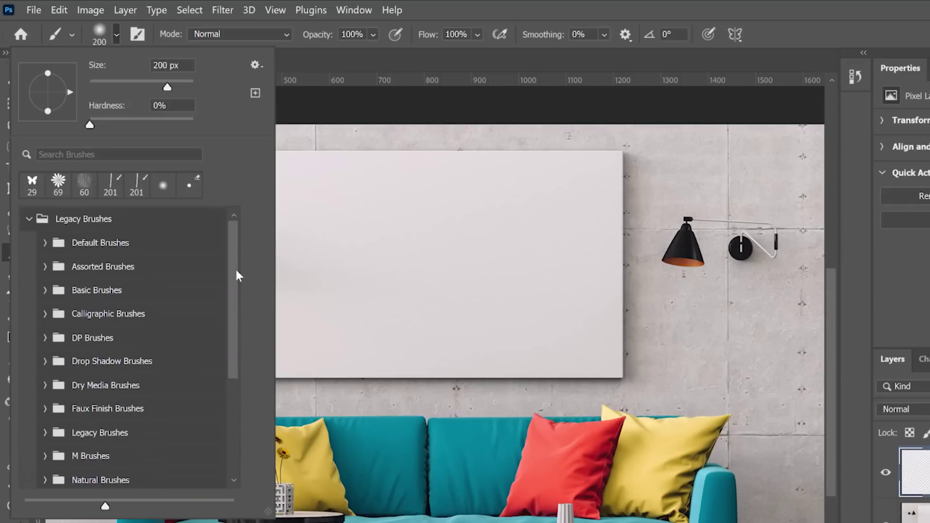
pyautogui.click(44, 457)
pyautogui.click(45, 361)
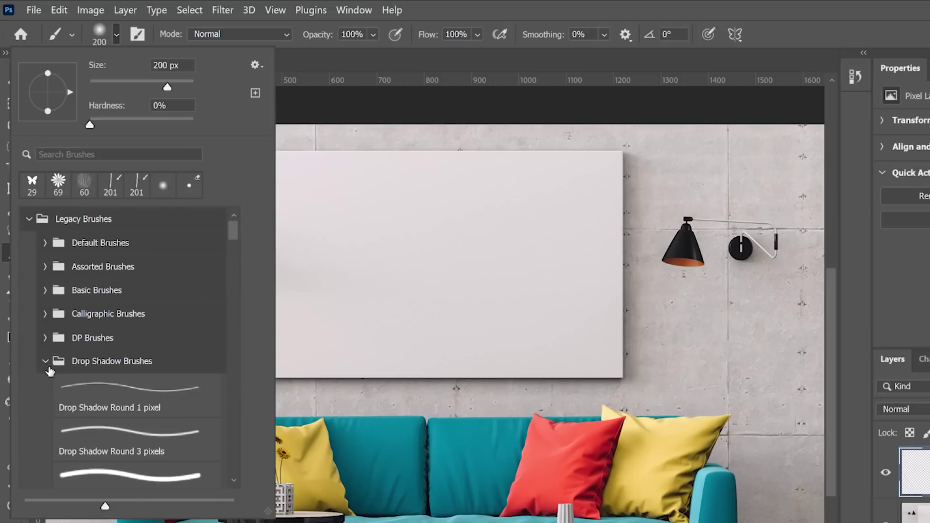
pyautogui.click(45, 361)
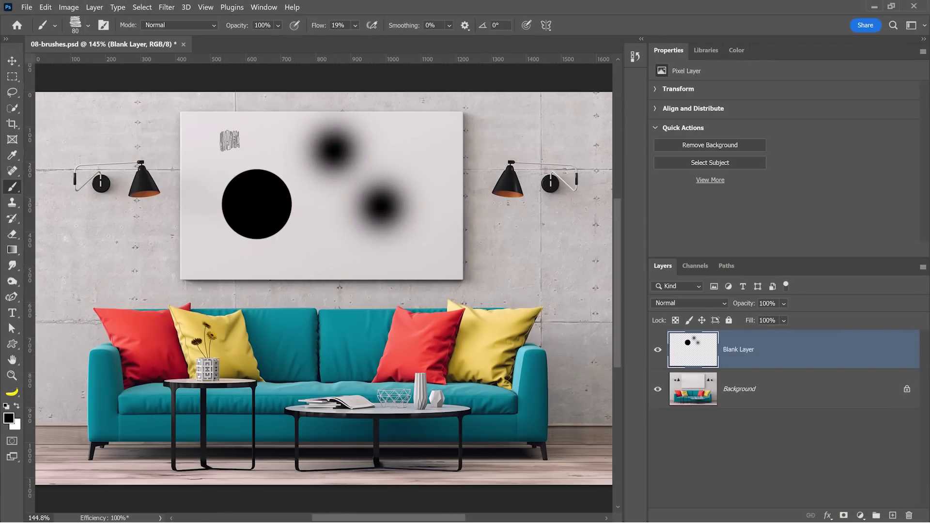
# Step: Paint scribbles and hatching, stepping to the next or previous brush preset with period and comma
pyautogui.moveTo(231, 140); pyautogui.dragTo(268, 139)
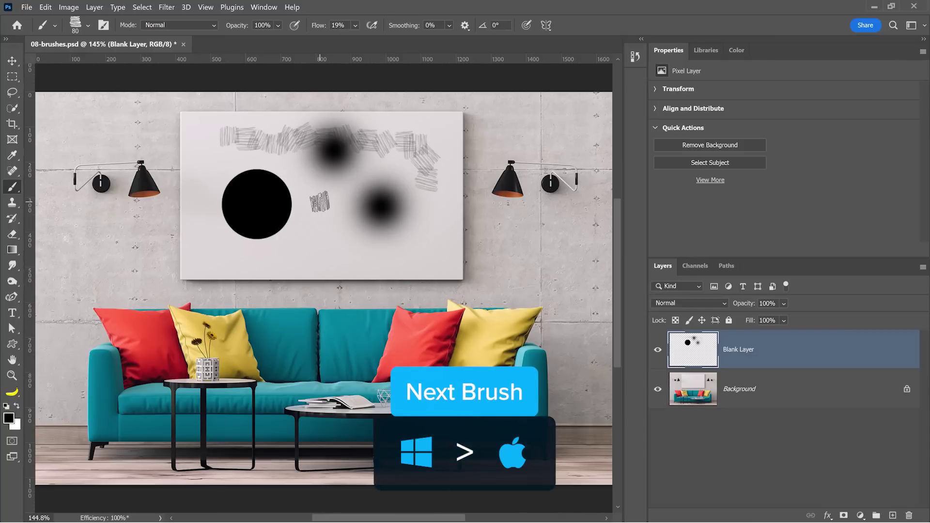
pyautogui.press('.')
pyautogui.moveTo(298, 194)
pyautogui.mouseDown()
pyautogui.moveTo(456, 227)
pyautogui.moveTo(368, 271)
pyautogui.moveTo(426, 261)
pyautogui.moveTo(370, 257)
pyautogui.mouseUp()
pyautogui.press('.')
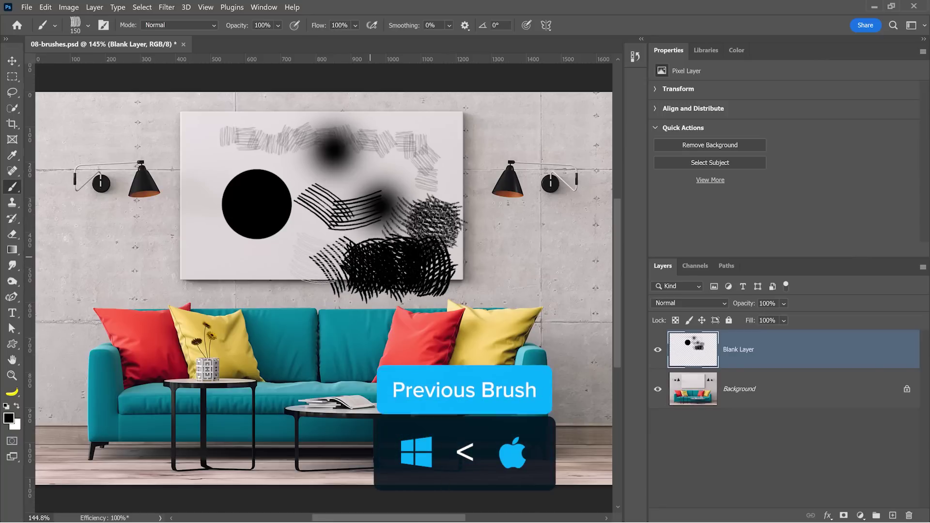
pyautogui.moveTo(305, 271); pyautogui.dragTo(203, 252)
pyautogui.press(',')
pyautogui.moveTo(184, 155)
pyautogui.mouseDown()
pyautogui.moveTo(232, 145)
pyautogui.moveTo(180, 164)
pyautogui.moveTo(233, 174)
pyautogui.mouseUp()
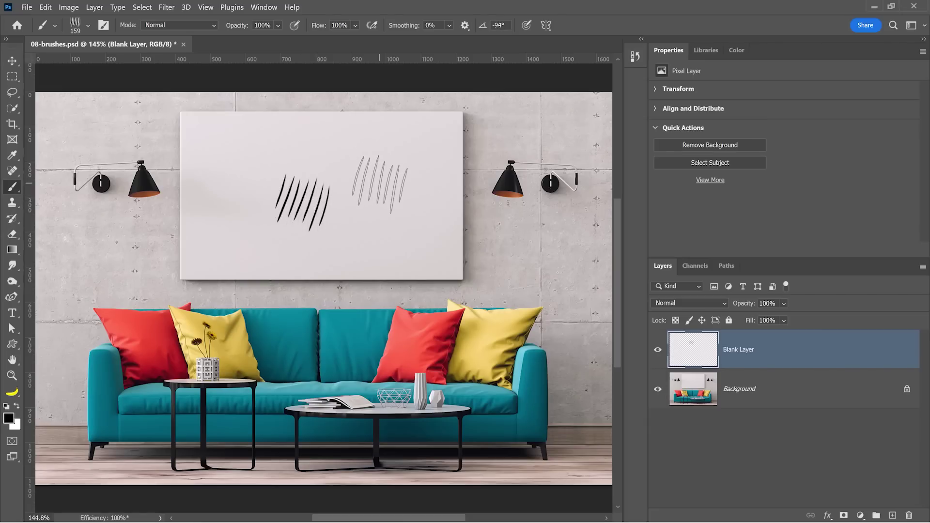
# Step: Stamp the hatch brush across the blank frame at several rotated angles, including 29° and vertical
pyautogui.hotkey('shift', 'Right')
pyautogui.press('Right')
pyautogui.press('Right')
pyautogui.press('Right')
pyautogui.press('Right')
pyautogui.press('Right')
pyautogui.click(379, 184)
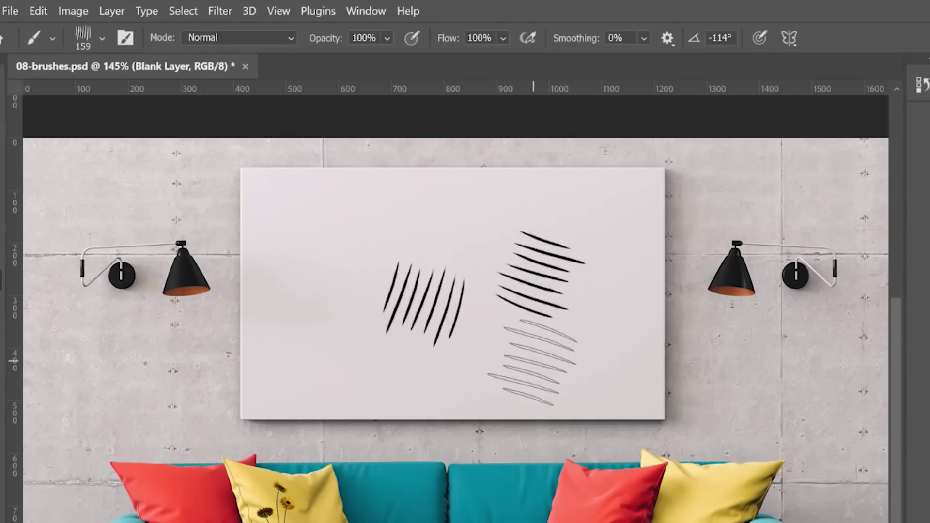
pyautogui.hotkey('shift', 'Left')
pyautogui.hotkey('shift', 'Left')
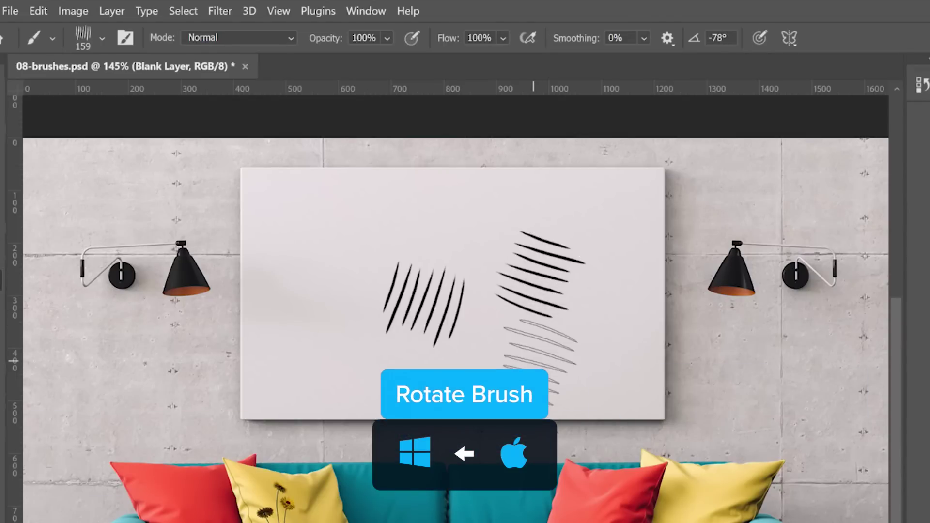
pyautogui.hotkey('shift', 'Left')
pyautogui.hotkey('shift', 'Left')
pyautogui.hotkey('shift', 'Left')
pyautogui.hotkey('shift', 'Left')
pyautogui.hotkey('shift', 'Left')
pyautogui.click(535, 362)
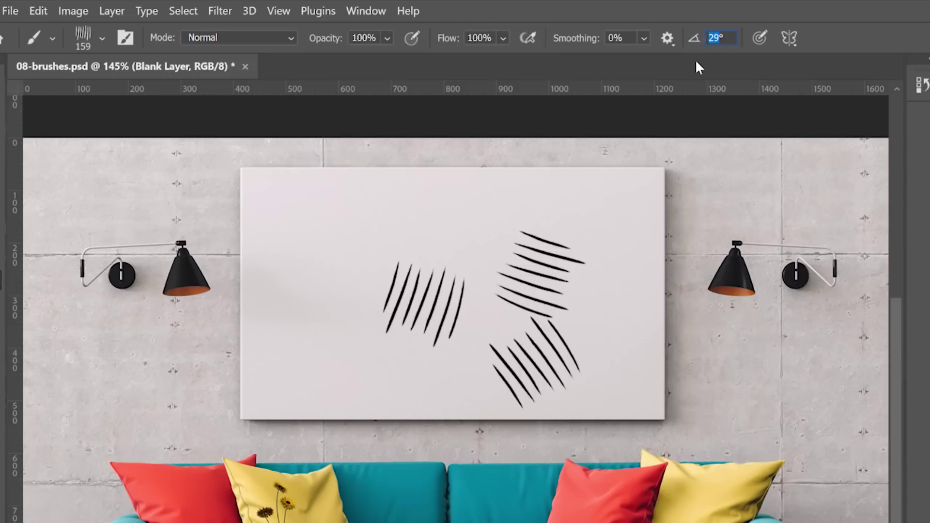
pyautogui.click(449, 229)
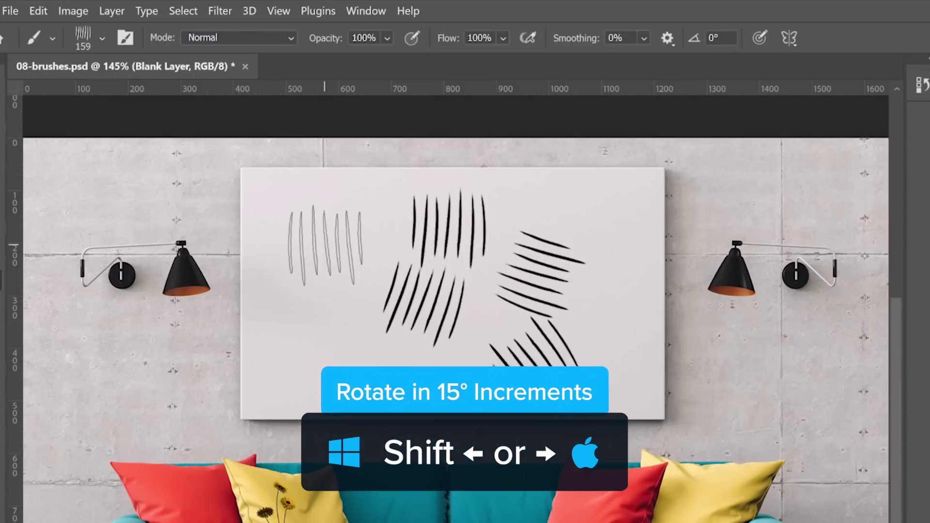
pyautogui.hotkey('shift', 'Right')
pyautogui.hotkey('shift', 'Right')
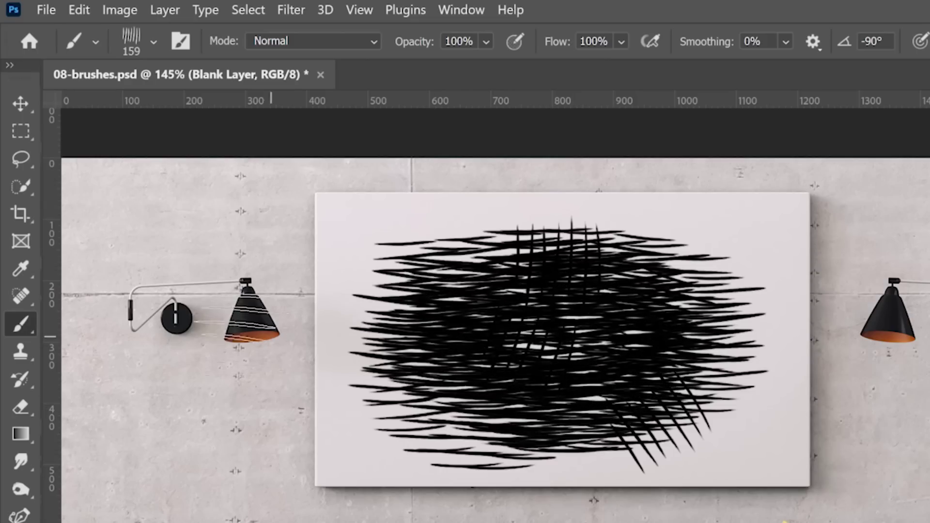
# Step: Erase an oval and light streaks from the hatching's centre, then repaint black strokes over it
pyautogui.click(21, 407)
pyautogui.moveTo(528, 365)
pyautogui.mouseDown()
pyautogui.moveTo(576, 306)
pyautogui.moveTo(471, 364)
pyautogui.moveTo(604, 338)
pyautogui.moveTo(565, 302)
pyautogui.moveTo(608, 311)
pyautogui.moveTo(576, 339)
pyautogui.mouseUp()
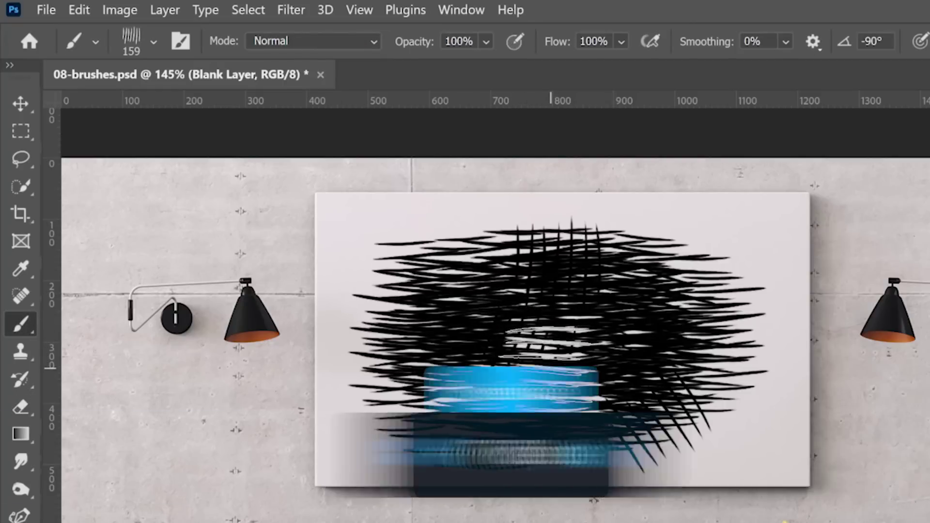
pyautogui.moveTo(557, 368)
pyautogui.mouseDown()
pyautogui.moveTo(514, 348)
pyautogui.moveTo(538, 300)
pyautogui.moveTo(620, 353)
pyautogui.moveTo(518, 405)
pyautogui.moveTo(467, 339)
pyautogui.moveTo(566, 300)
pyautogui.moveTo(645, 325)
pyautogui.mouseUp()
pyautogui.moveTo(654, 361)
pyautogui.mouseDown()
pyautogui.moveTo(484, 378)
pyautogui.moveTo(678, 286)
pyautogui.moveTo(644, 387)
pyautogui.mouseUp()
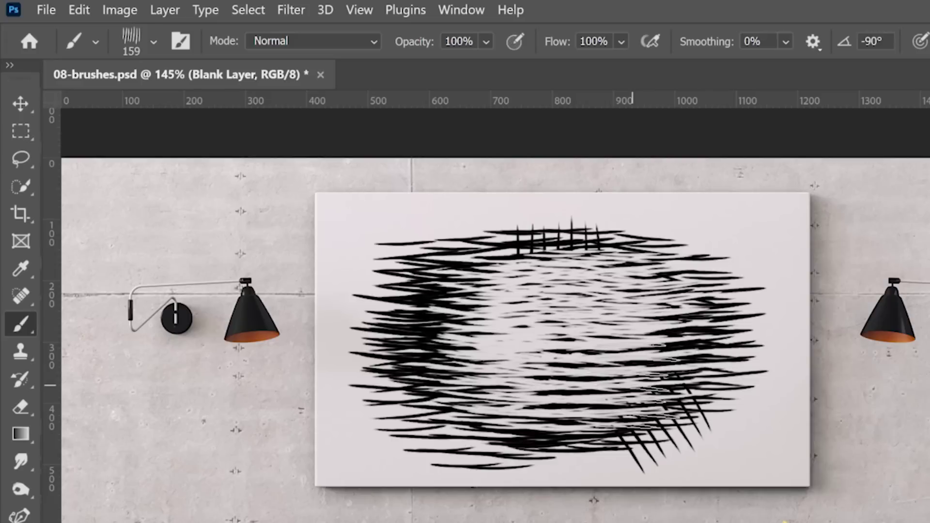
pyautogui.moveTo(632, 385)
pyautogui.mouseDown()
pyautogui.moveTo(557, 397)
pyautogui.moveTo(524, 373)
pyautogui.moveTo(630, 281)
pyautogui.moveTo(559, 372)
pyautogui.moveTo(630, 271)
pyautogui.moveTo(605, 368)
pyautogui.moveTo(654, 339)
pyautogui.moveTo(479, 335)
pyautogui.moveTo(460, 400)
pyautogui.moveTo(463, 348)
pyautogui.mouseUp()
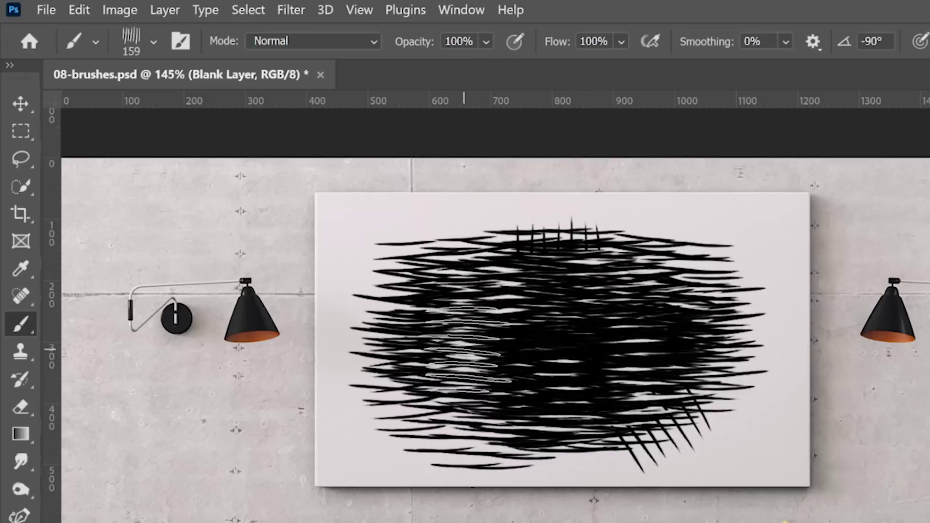
# Step: Paint over the hatching's centre in Clear brush mode, briefly returning to Normal to repaint strokes
pyautogui.click(339, 40)
pyautogui.click(279, 106)
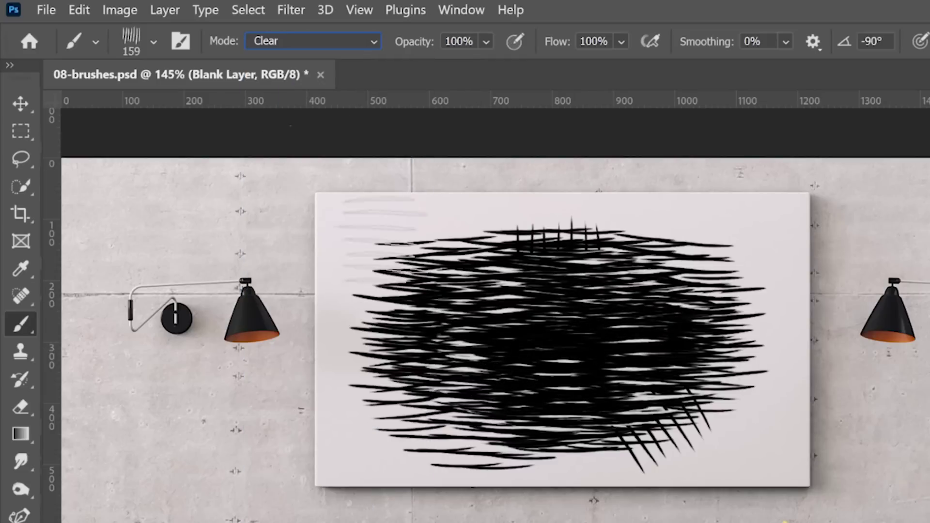
pyautogui.moveTo(513, 344)
pyautogui.mouseDown()
pyautogui.moveTo(557, 334)
pyautogui.moveTo(606, 301)
pyautogui.moveTo(629, 383)
pyautogui.moveTo(624, 348)
pyautogui.moveTo(485, 339)
pyautogui.moveTo(528, 305)
pyautogui.mouseUp()
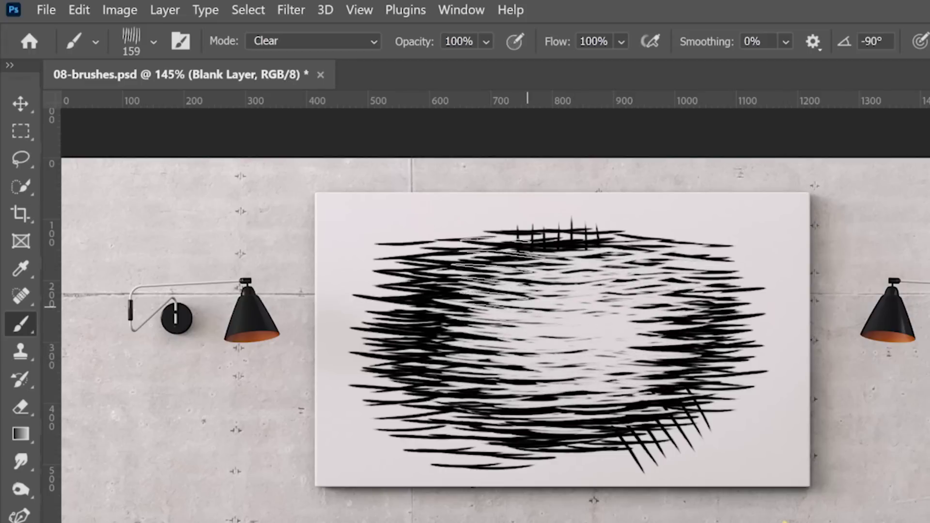
pyautogui.click(351, 46)
pyautogui.click(345, 59)
pyautogui.moveTo(521, 339)
pyautogui.mouseDown()
pyautogui.moveTo(557, 339)
pyautogui.moveTo(525, 356)
pyautogui.mouseUp()
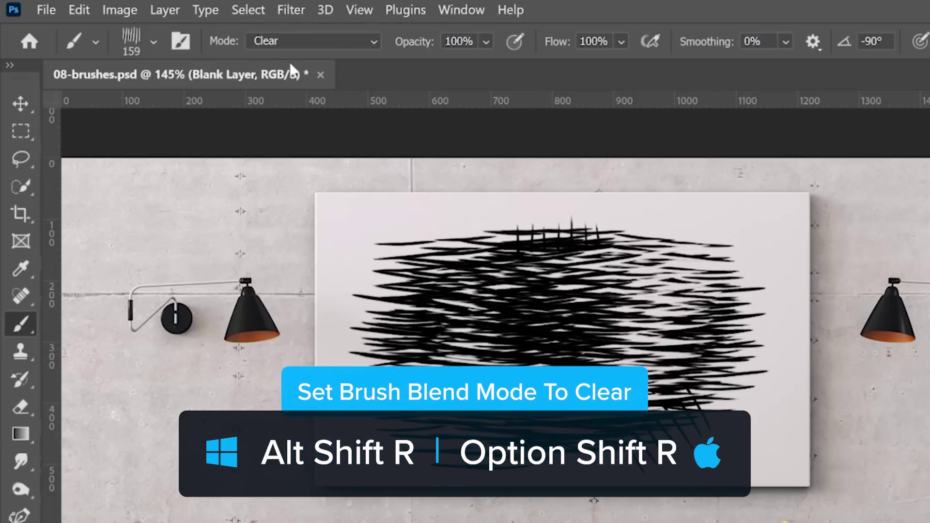
pyautogui.moveTo(561, 322)
pyautogui.mouseDown()
pyautogui.moveTo(629, 310)
pyautogui.moveTo(484, 378)
pyautogui.moveTo(624, 366)
pyautogui.mouseUp()
# Step: Cycle the brush blend mode with Shift+plus and Shift+minus until it reads Behind
pyautogui.hotkey('shift', '-')
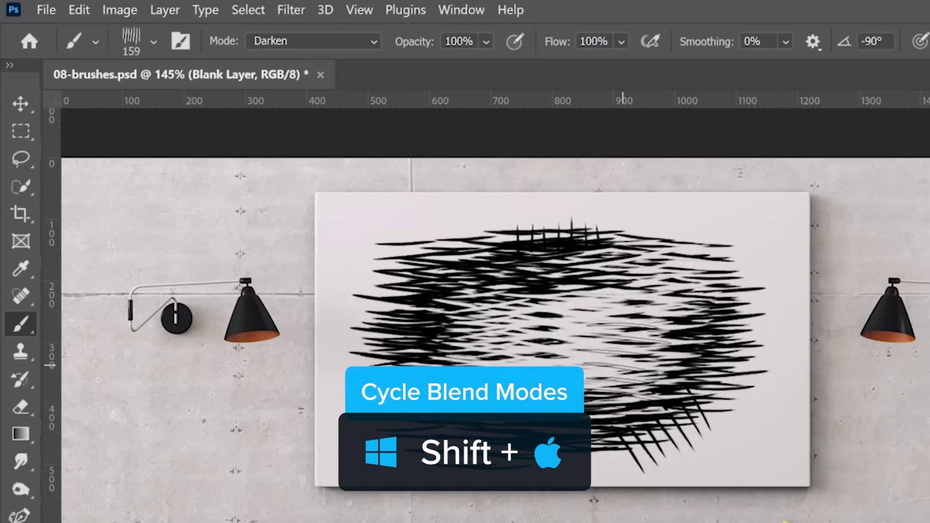
pyautogui.hotkey('shift', '+')
pyautogui.hotkey('shift', '+')
pyautogui.hotkey('shift', '-')
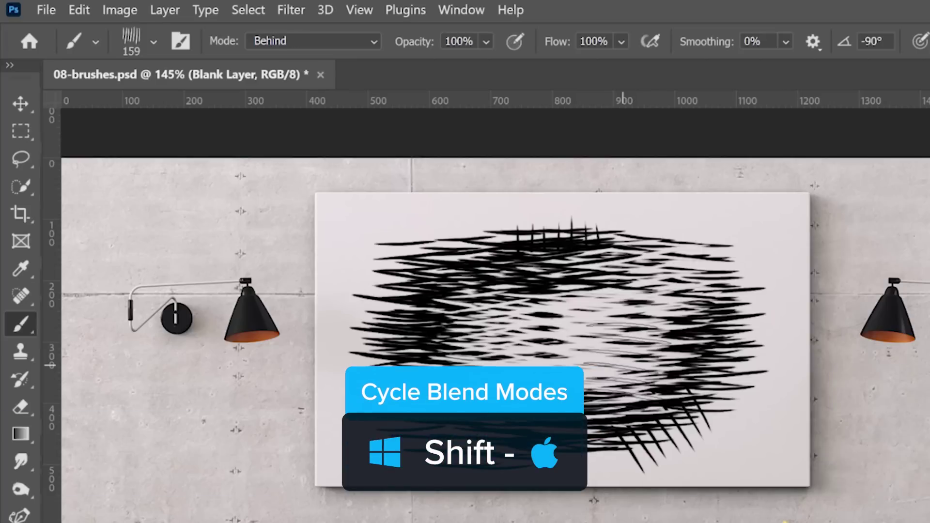
pyautogui.hotkey('shift', '-')
pyautogui.hotkey('shift', '-')
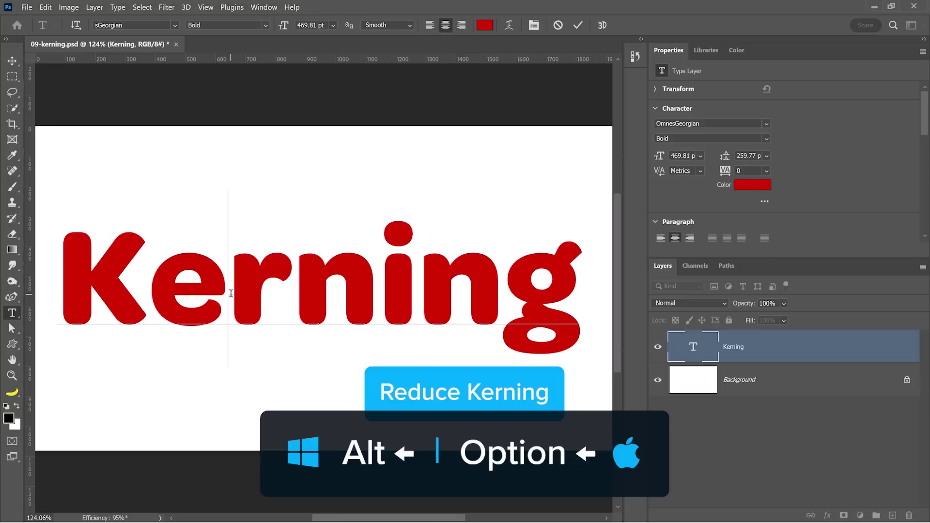
# Step: Tighten the e–r kerning in the red 'Kerning' twice with Alt+Left, then loosen once to -20
pyautogui.hotkey('alt', 'Left')
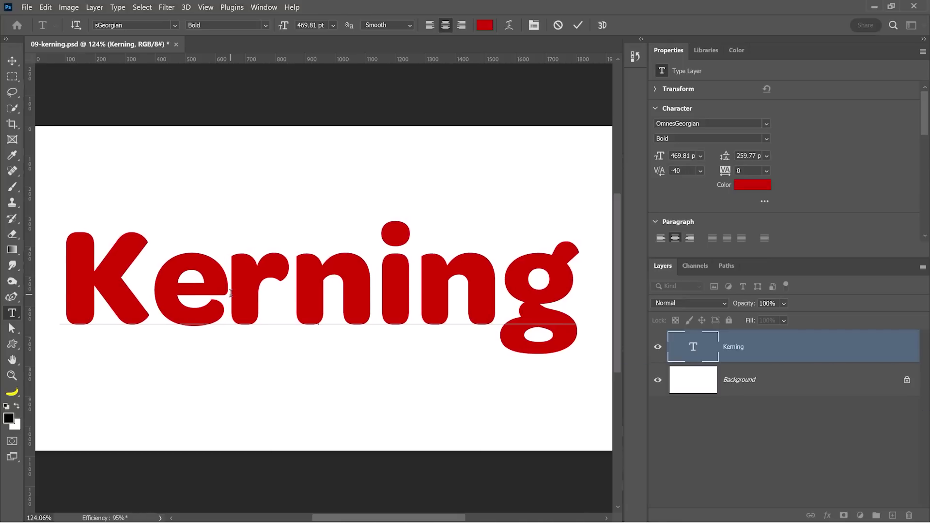
pyautogui.hotkey('alt', 'Left')
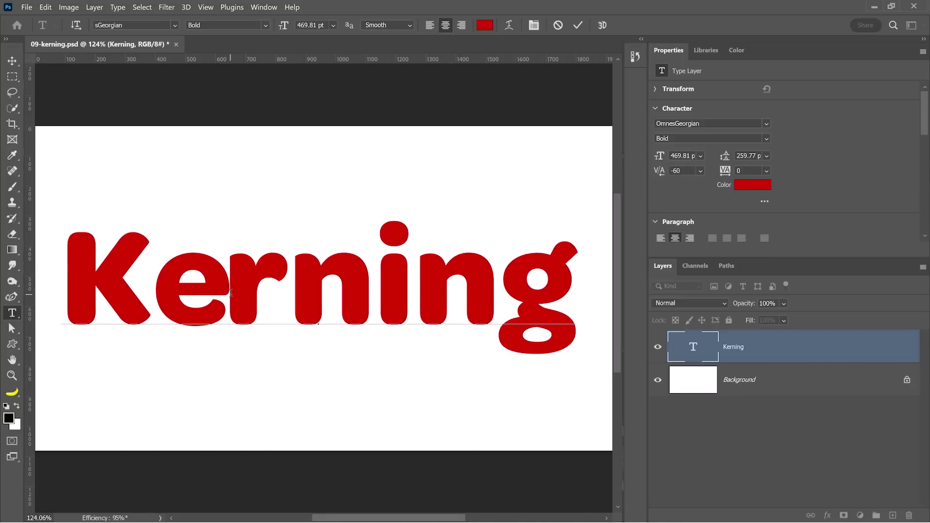
pyautogui.hotkey('alt', 'Right')
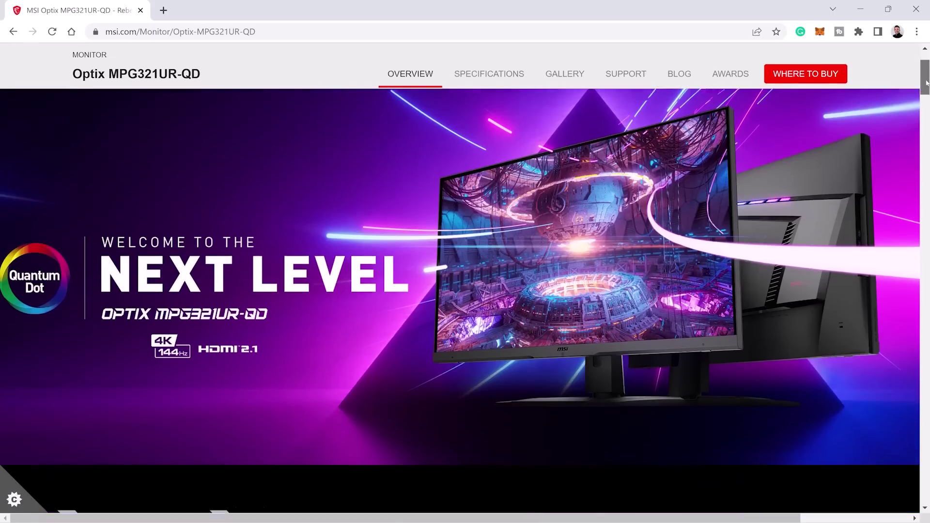
# Step: Bring up 11-distance-from-canvas-edge.psd showing the fighter jet on its Jet layer above Sky
pyautogui.scroll(-6, 927, 92)
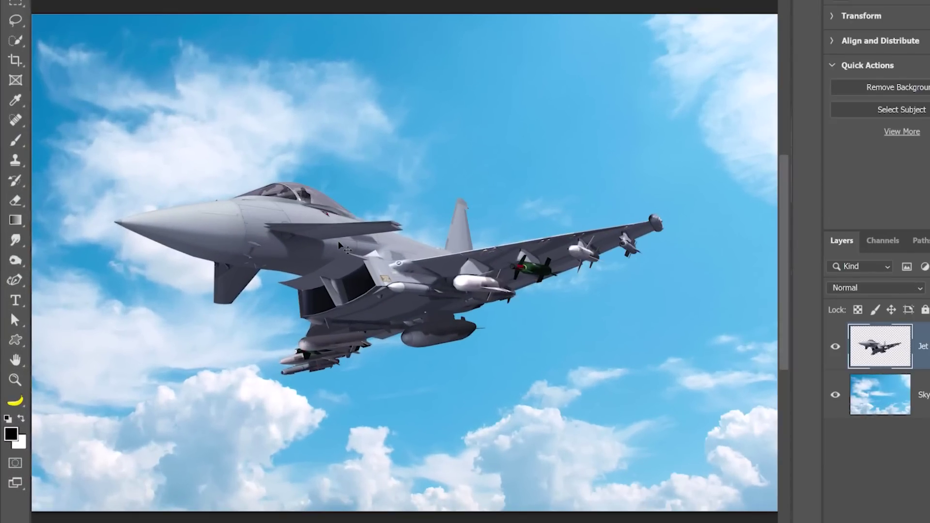
# Step: Hold Ctrl over the canvas to show the jet's edge distances: 404, 198, 274, 328 px
pyautogui.press('ctrl')
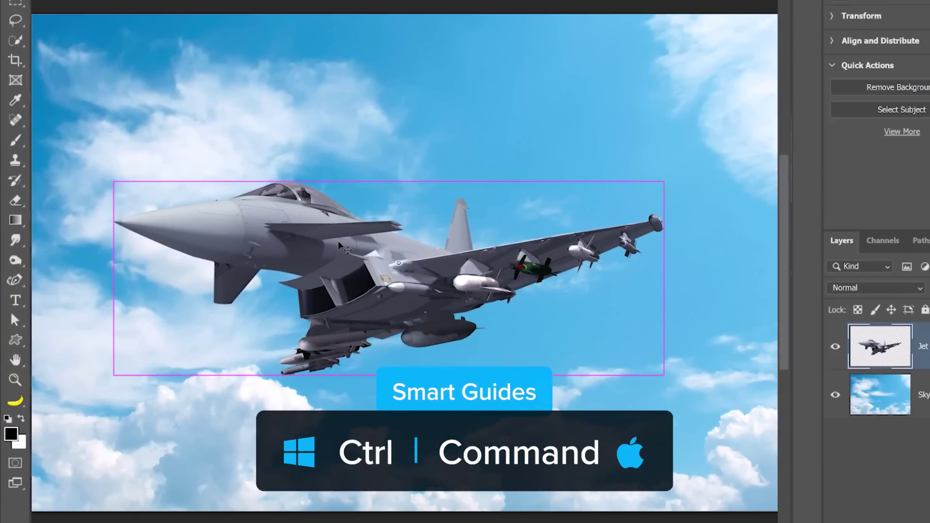
pyautogui.moveTo(417, 189)
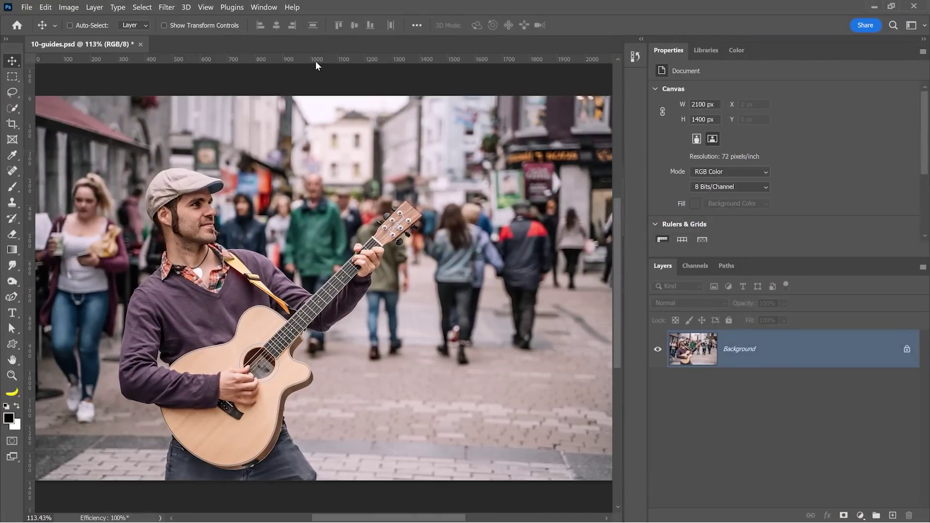
# Step: Drag one horizontal and two vertical guides onto the guitarist photo, then flip a vertical guide horizontal
pyautogui.moveTo(317, 60); pyautogui.dragTo(308, 208)
pyautogui.moveTo(28, 252); pyautogui.dragTo(196, 269)
pyautogui.moveTo(30, 274); pyautogui.dragTo(165, 295)
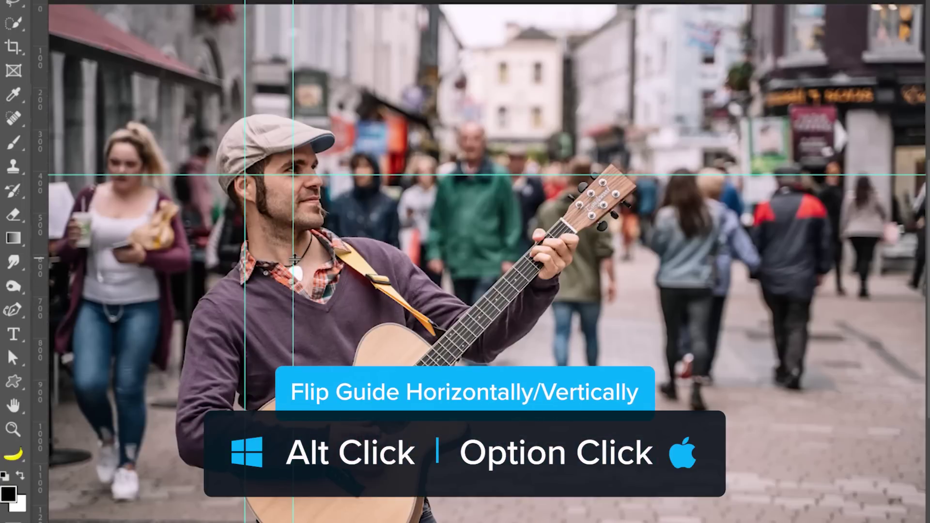
pyautogui.keyDown('alt'); pyautogui.click(295, 260); pyautogui.keyUp('alt')
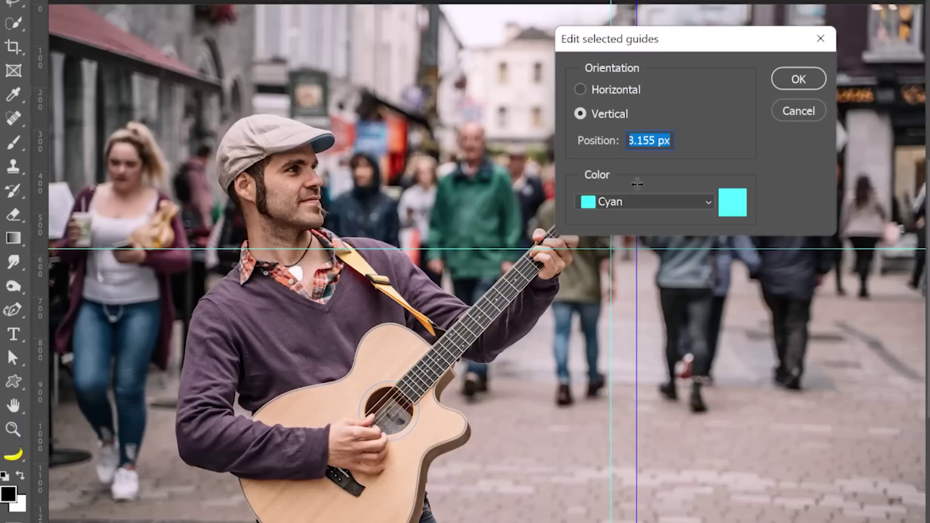
# Step: Give the selected guide Light Red colour and a 75% position, and confirm
pyautogui.click(697, 203)
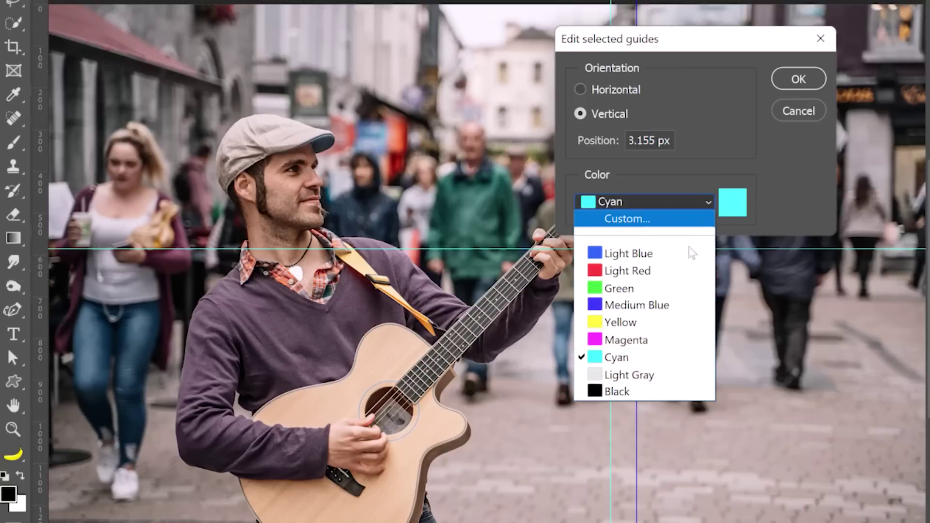
pyautogui.click(688, 271)
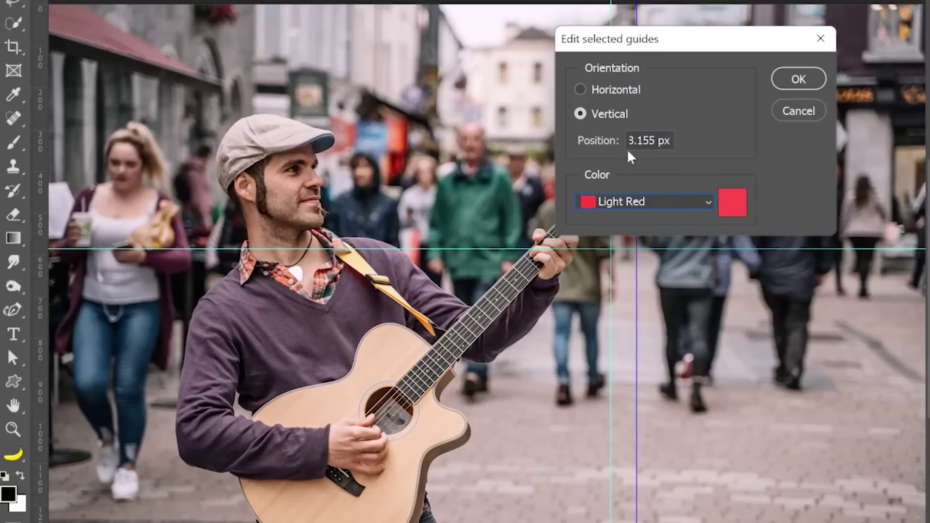
pyautogui.moveTo(636, 141); pyautogui.dragTo(710, 145)
pyautogui.click(668, 144)
pyautogui.moveTo(582, 141); pyautogui.dragTo(588, 144)
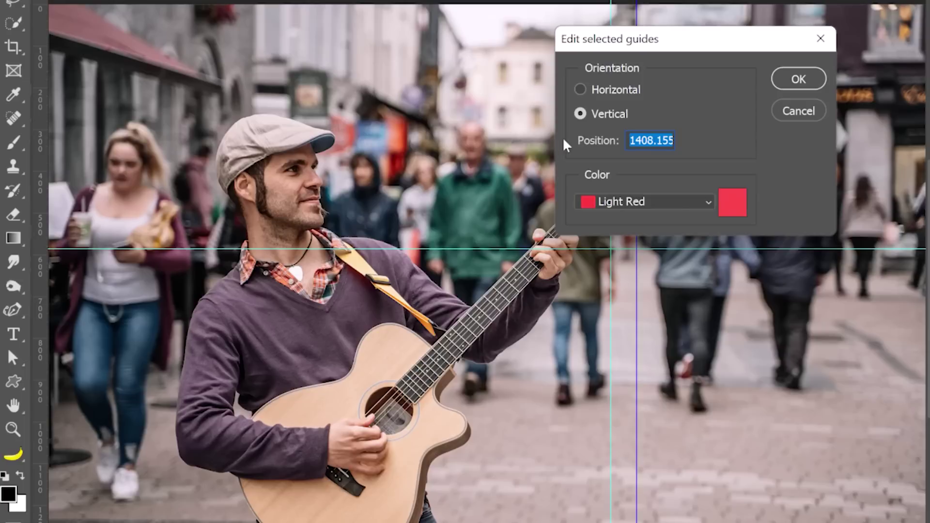
pyautogui.write('75')
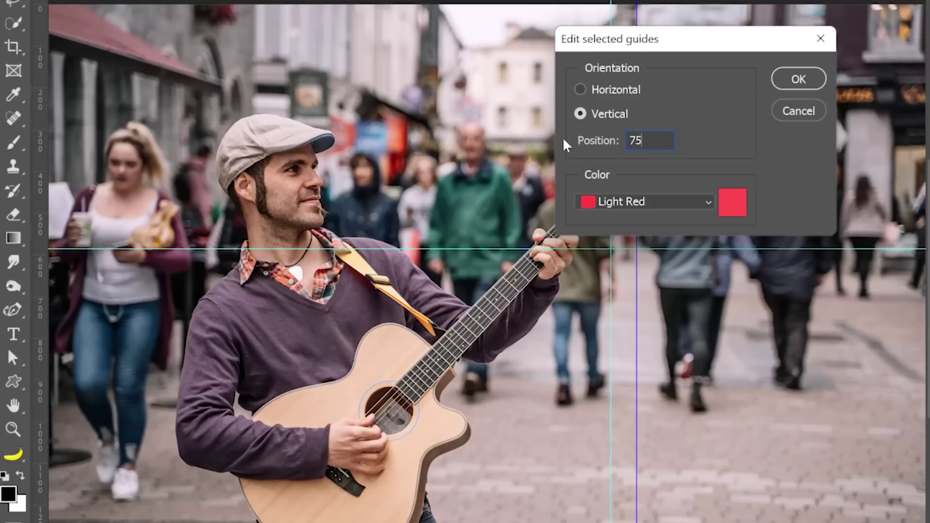
pyautogui.write('%')
pyautogui.click(814, 80)
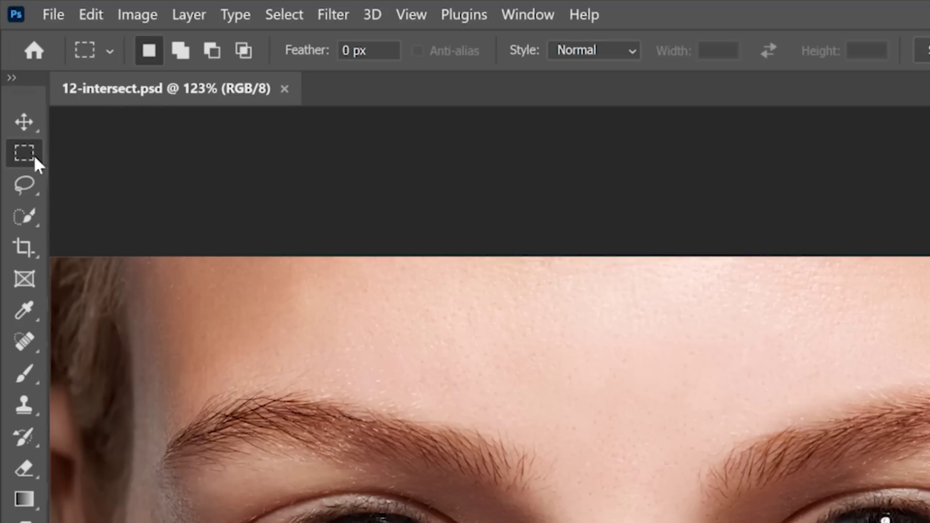
# Step: Show the marquee tool flyout to reach the Elliptical Marquee Tool
pyautogui.click(16, 80)
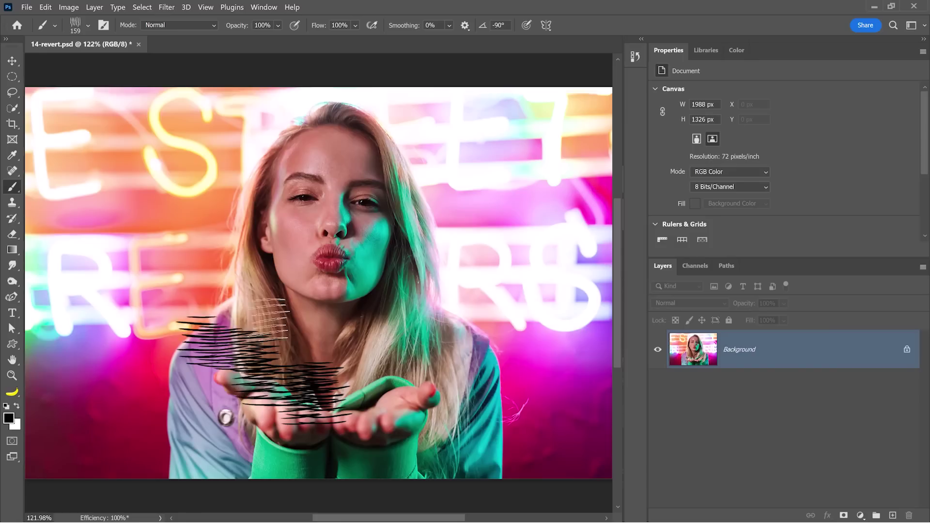
# Step: Scribble black brush strokes across the portrait, then revert 14-revert.psd with F12
pyautogui.moveTo(272, 334)
pyautogui.mouseDown()
pyautogui.moveTo(143, 203)
pyautogui.moveTo(306, 416)
pyautogui.moveTo(442, 366)
pyautogui.moveTo(524, 220)
pyautogui.moveTo(495, 180)
pyautogui.moveTo(565, 133)
pyautogui.mouseUp()
pyautogui.moveTo(346, 490)
pyautogui.mouseDown()
pyautogui.moveTo(346, 414)
pyautogui.moveTo(271, 359)
pyautogui.moveTo(194, 242)
pyautogui.moveTo(97, 128)
pyautogui.mouseUp()
pyautogui.moveTo(339, 354)
pyautogui.mouseDown()
pyautogui.moveTo(276, 382)
pyautogui.moveTo(412, 356)
pyautogui.moveTo(548, 203)
pyautogui.mouseUp()
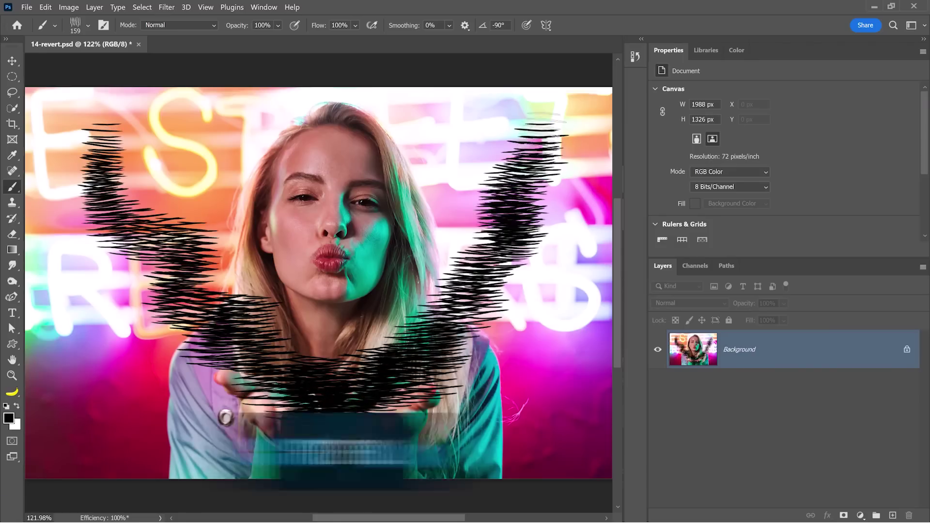
pyautogui.moveTo(557, 131); pyautogui.dragTo(576, 92)
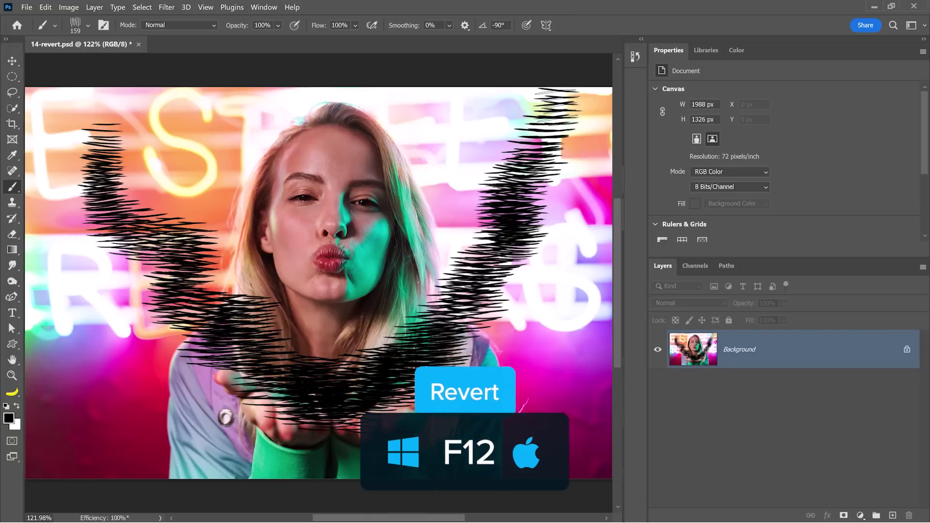
pyautogui.press('F12')
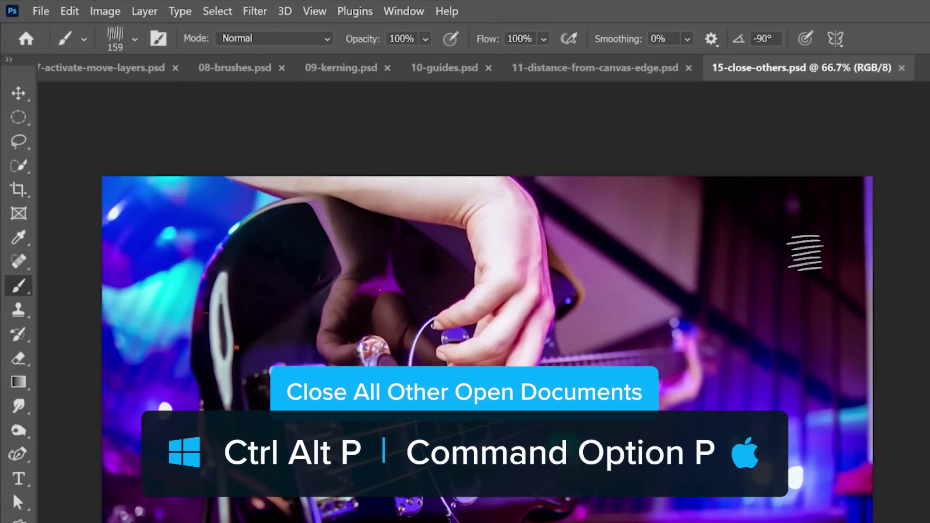
# Step: Close all other documents and select the Triangle 1 layer in 07-activate-move-layers.psd
pyautogui.hotkey('ctrl', 'alt', 'p')
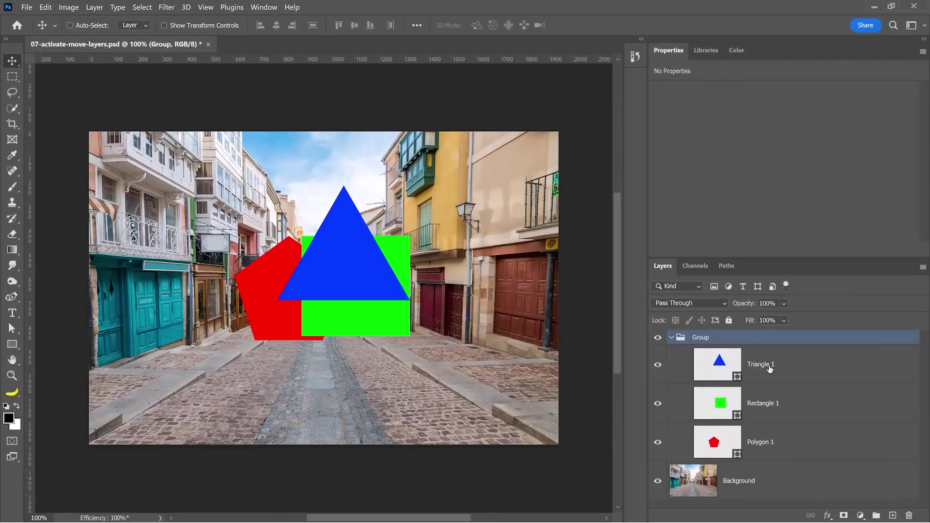
pyautogui.moveTo(771, 370); pyautogui.dragTo(813, 351)
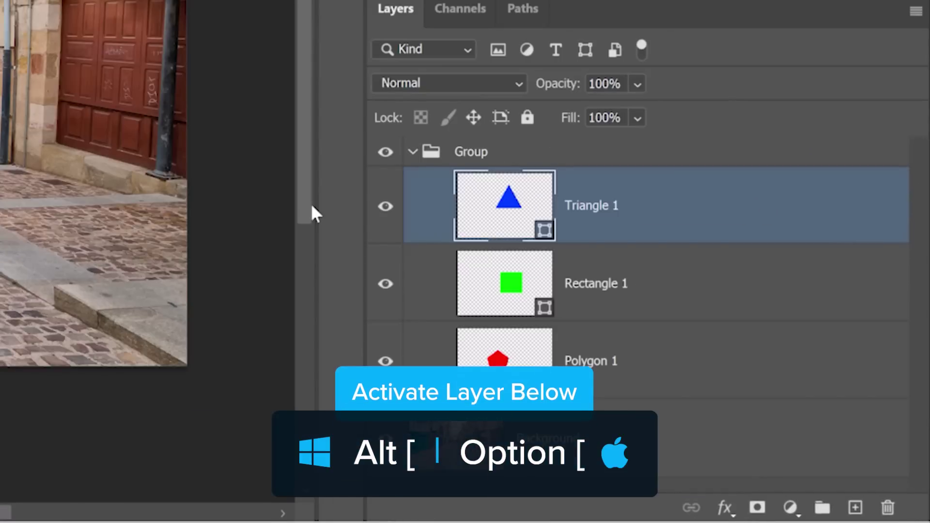
# Step: Step the active layer down to Background, back up to Rectangle 1, then add Polygon 1
pyautogui.hotkey('alt', '[')
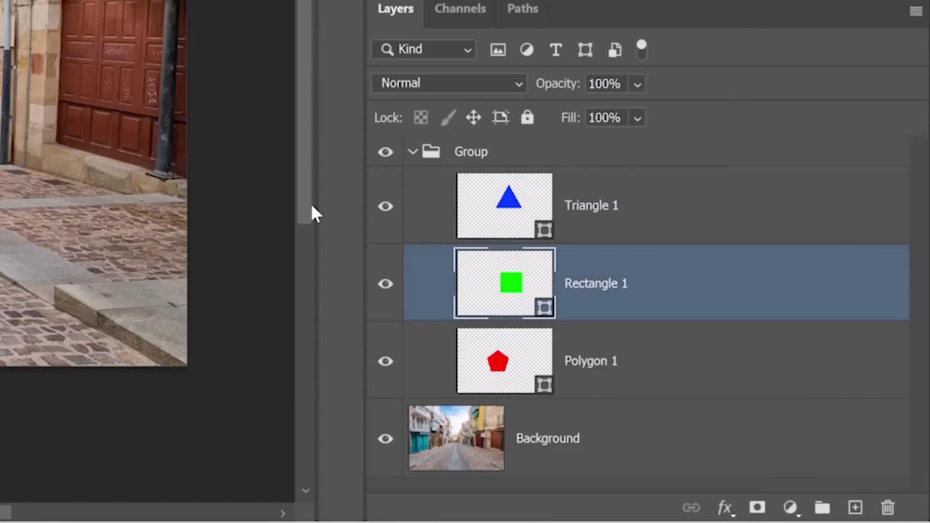
pyautogui.hotkey('alt', '[')
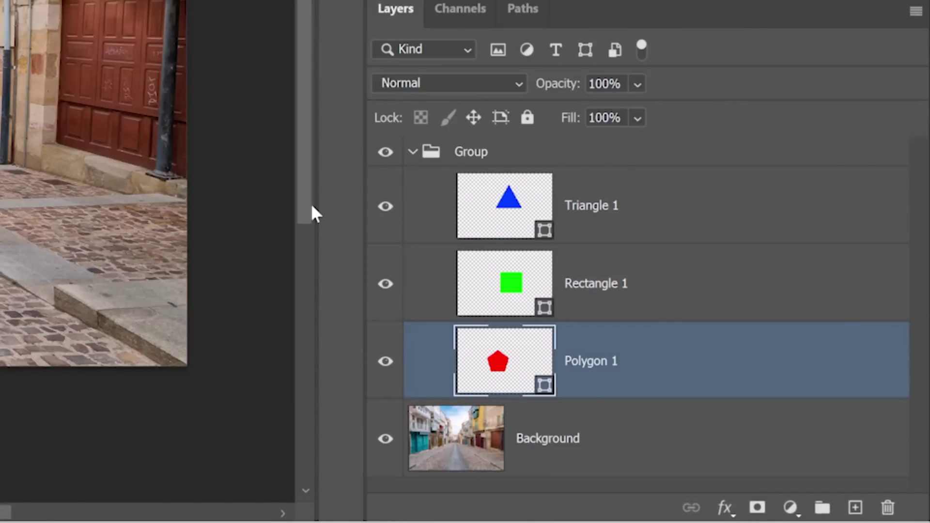
pyautogui.hotkey('alt', '[')
pyautogui.hotkey('alt', ']')
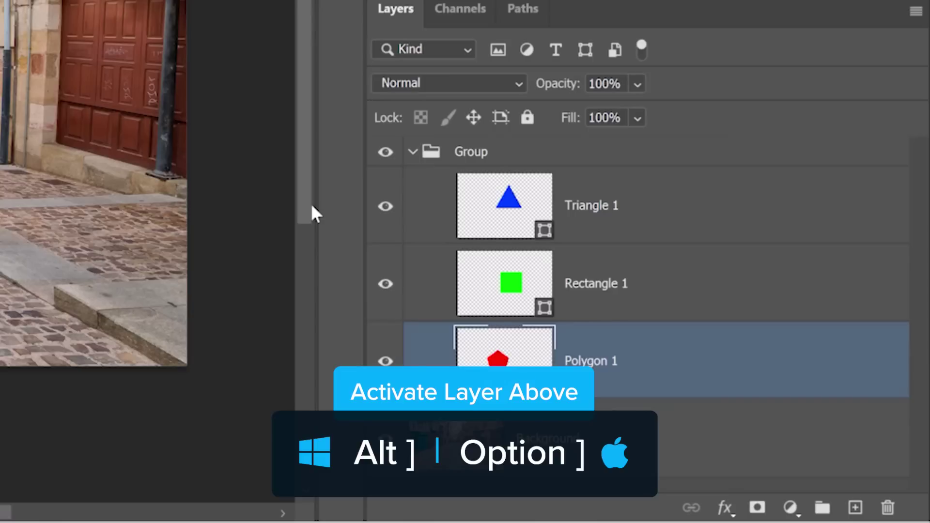
pyautogui.hotkey('alt', ']')
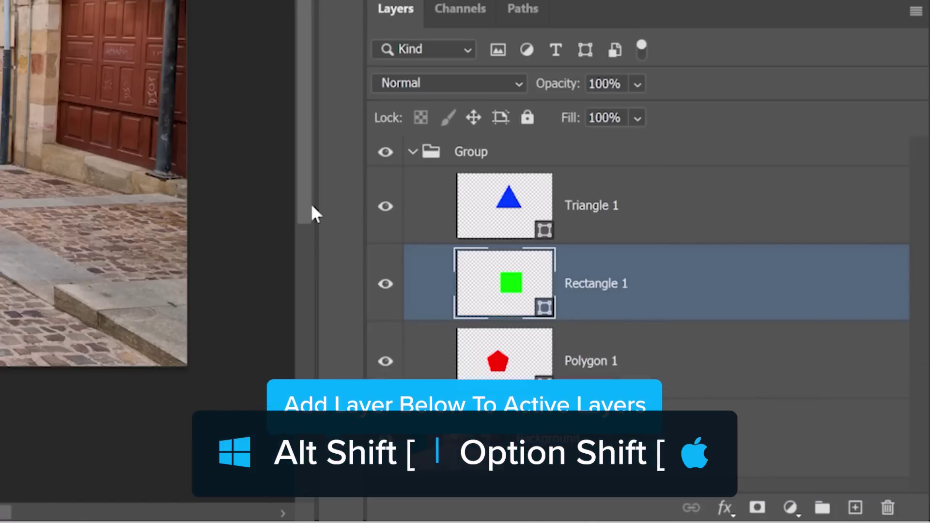
pyautogui.hotkey('alt', 'shift', '[')
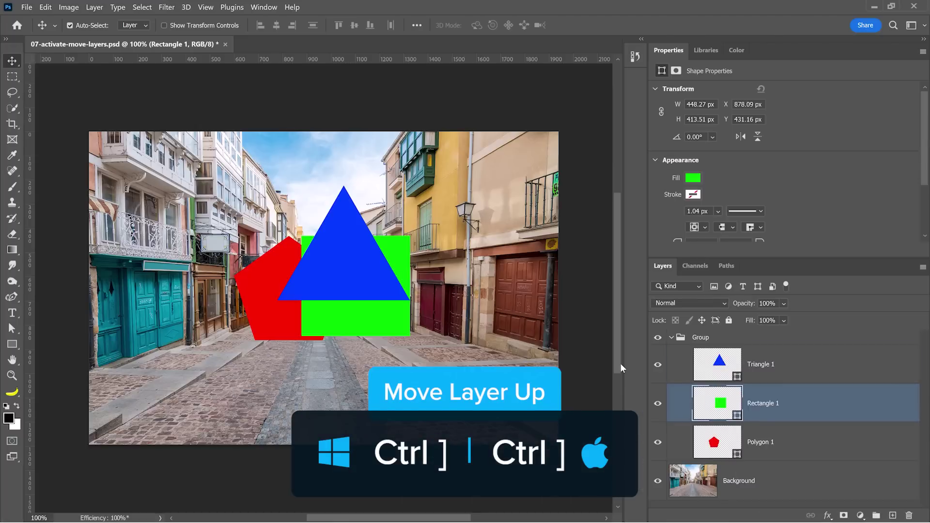
# Step: Shift Rectangle 1 up and down, send it to the bottom, then bring it to the very top
pyautogui.hotkey('ctrl', ']')
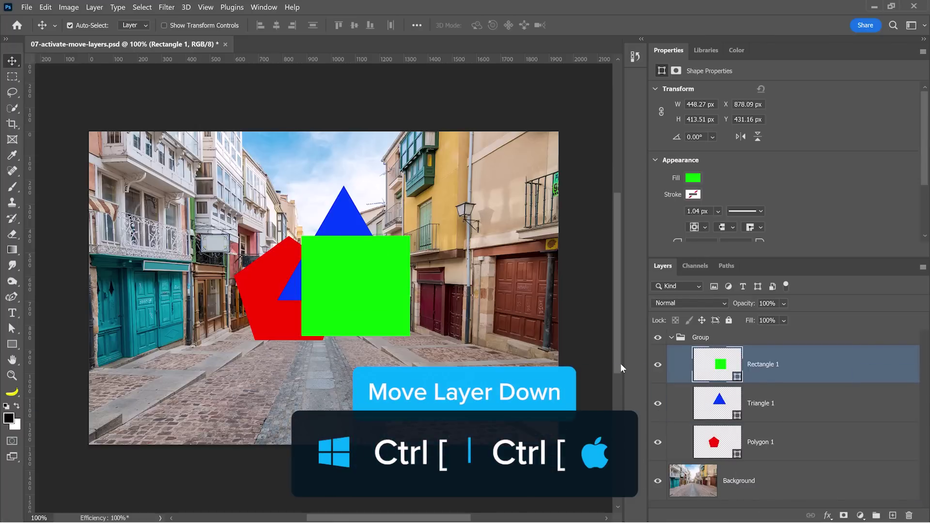
pyautogui.hotkey('ctrl', '[')
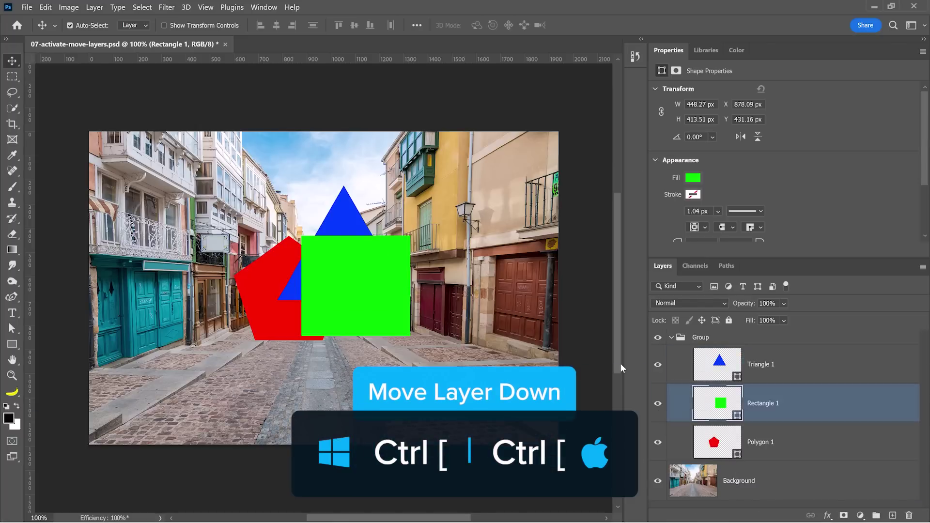
pyautogui.hotkey('ctrl', '[')
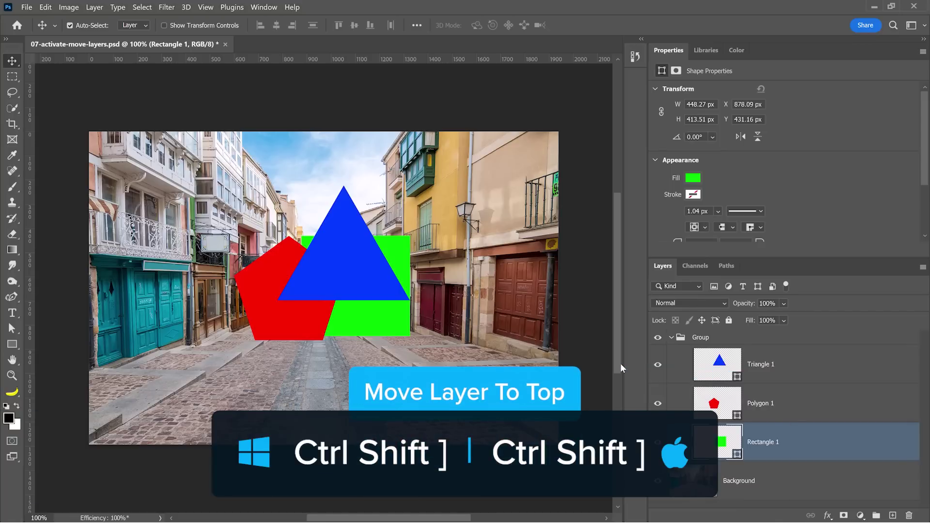
pyautogui.hotkey('ctrl', 'shift', ']')
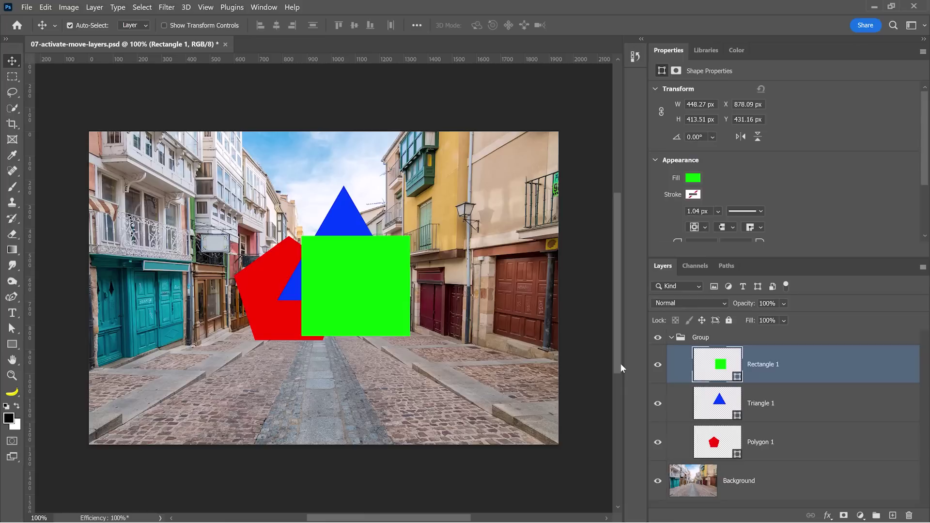
pyautogui.hotkey('ctrl', 'shift', '[')
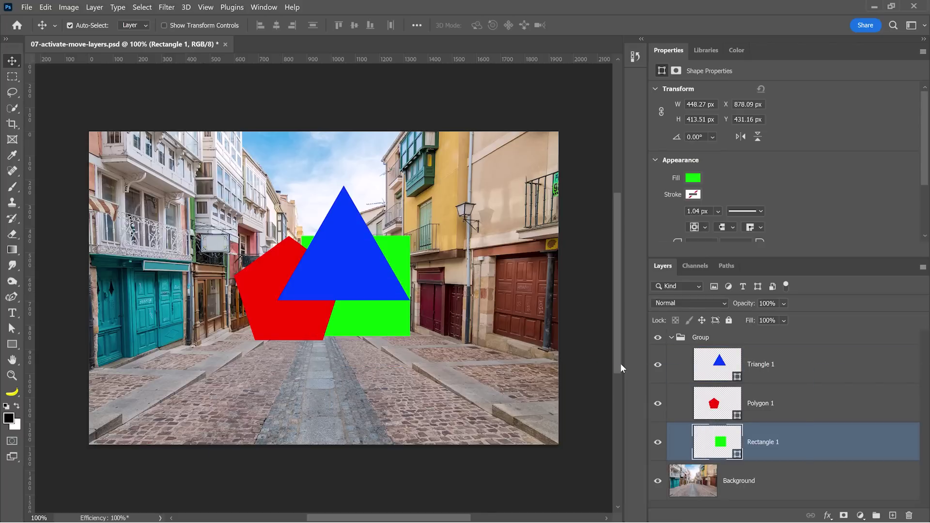
pyautogui.hotkey('ctrl', 'shift', '[')
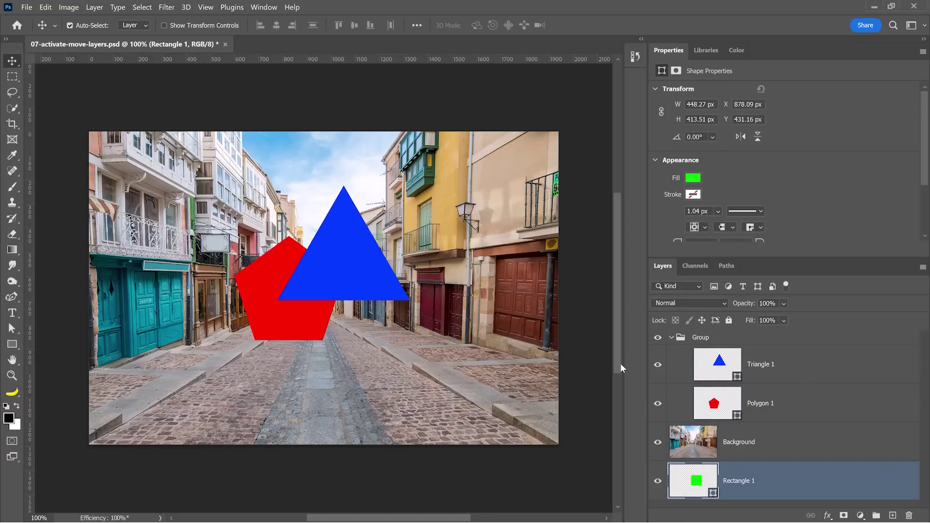
pyautogui.press('ctrl')
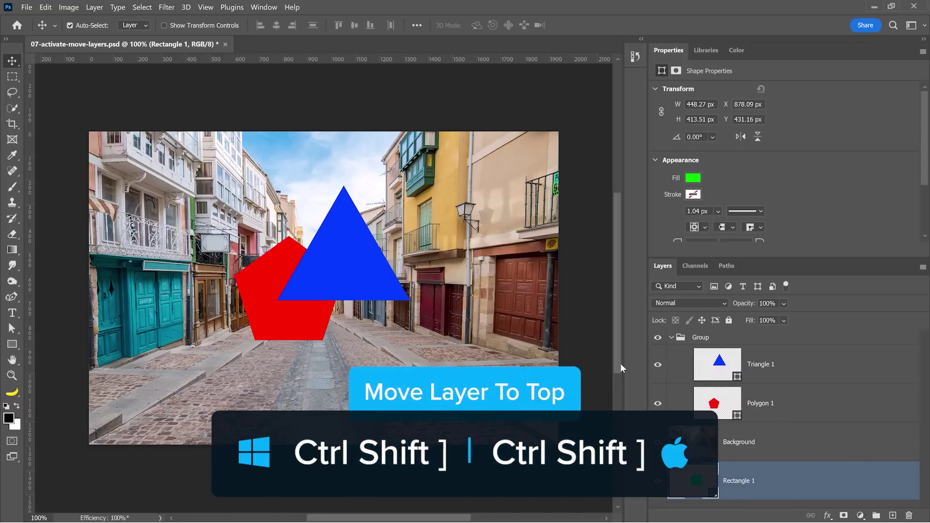
pyautogui.hotkey('ctrl', 'shift', ']')
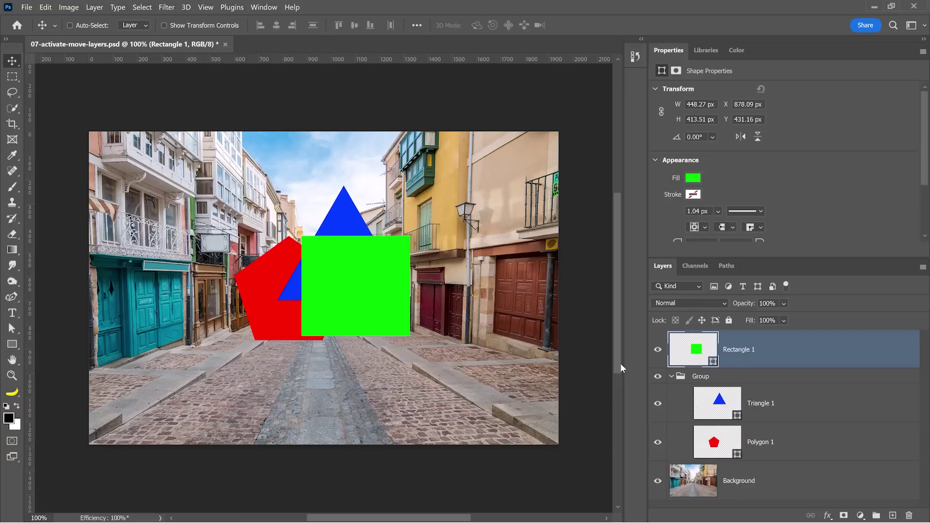
pyautogui.press('5')
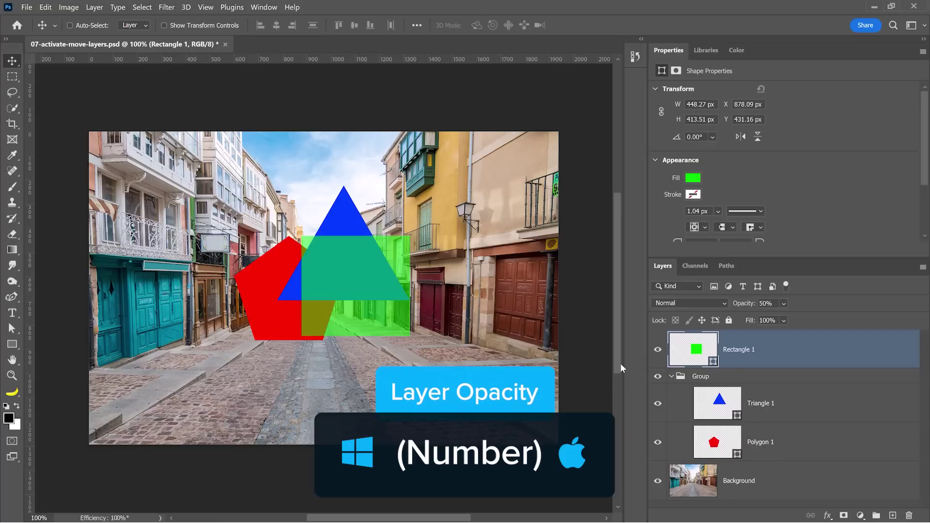
pyautogui.press('8')
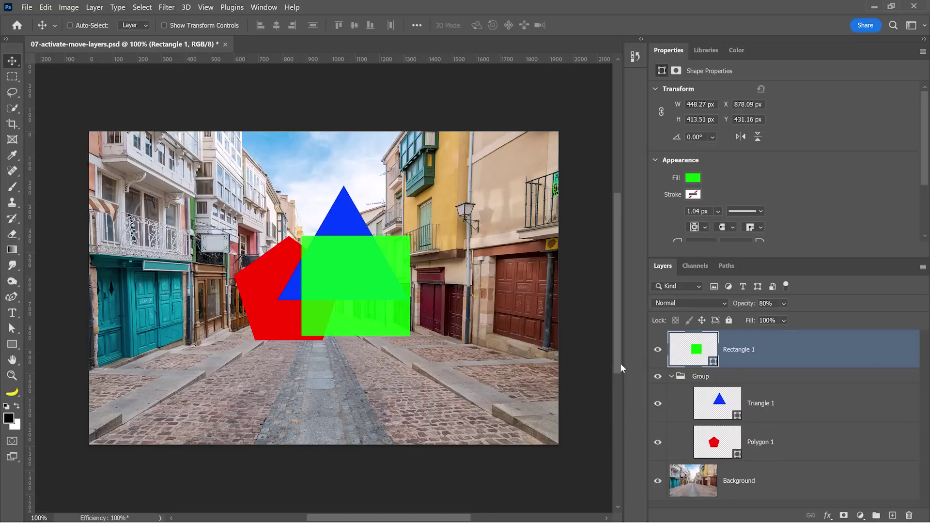
pyautogui.press('0')
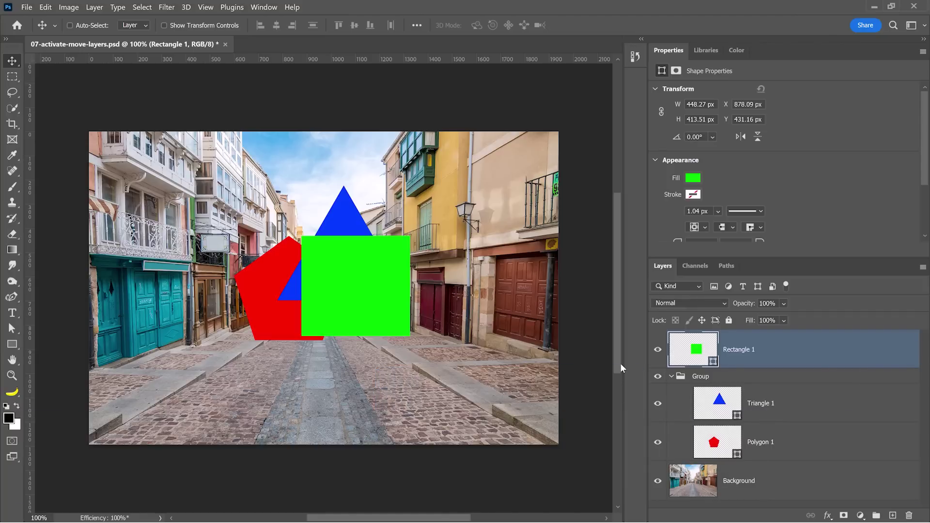
pyautogui.press('3')
pyautogui.press('6')
pyautogui.press('9')
pyautogui.press('0')
pyautogui.press('0')
pyautogui.press('0')
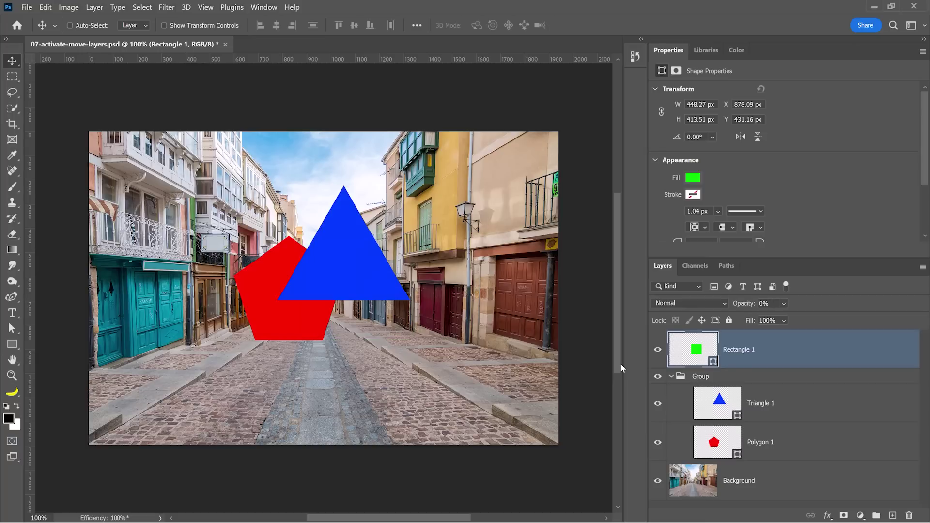
pyautogui.press('0')
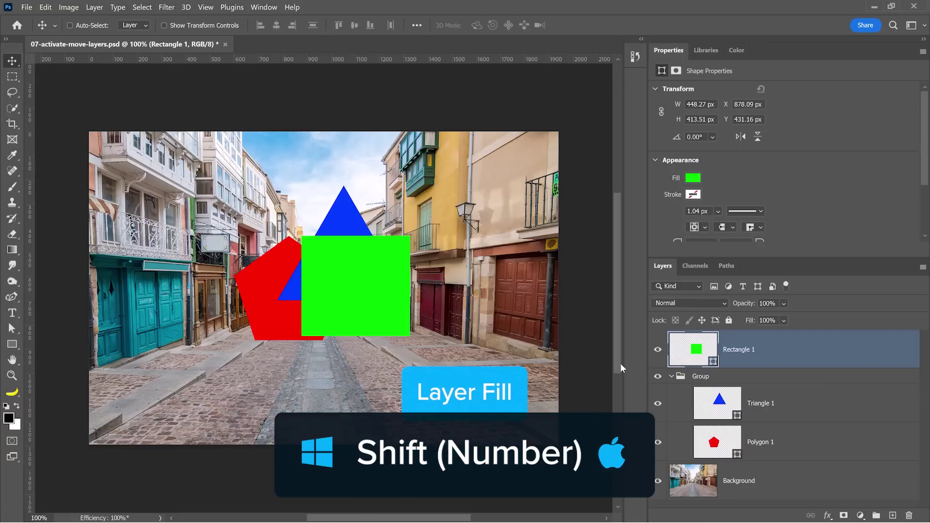
# Step: Lower Rectangle 1's fill to 60%, then set it to 57%
pyautogui.hotkey('shift', '6')
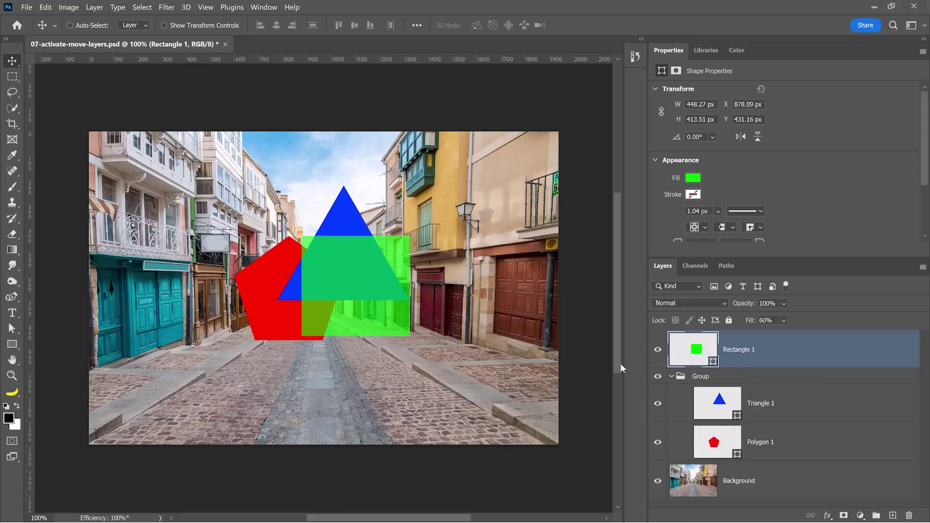
pyautogui.hotkey('shift', '5')
pyautogui.hotkey('shift', '7')
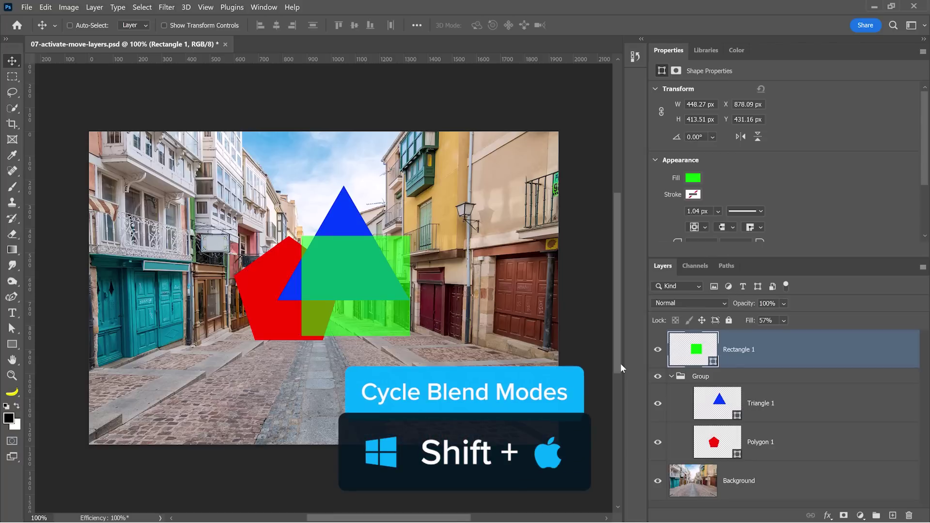
# Step: Cycle the blend mode through Lighten and Color Burn, ending back on Normal
pyautogui.hotkey('shift', '+')
pyautogui.hotkey('shift', '+')
pyautogui.hotkey('shift', '+')
pyautogui.hotkey('shift', '+')
pyautogui.hotkey('shift', '+')
pyautogui.hotkey('shift', '+')
pyautogui.hotkey('shift', '+')
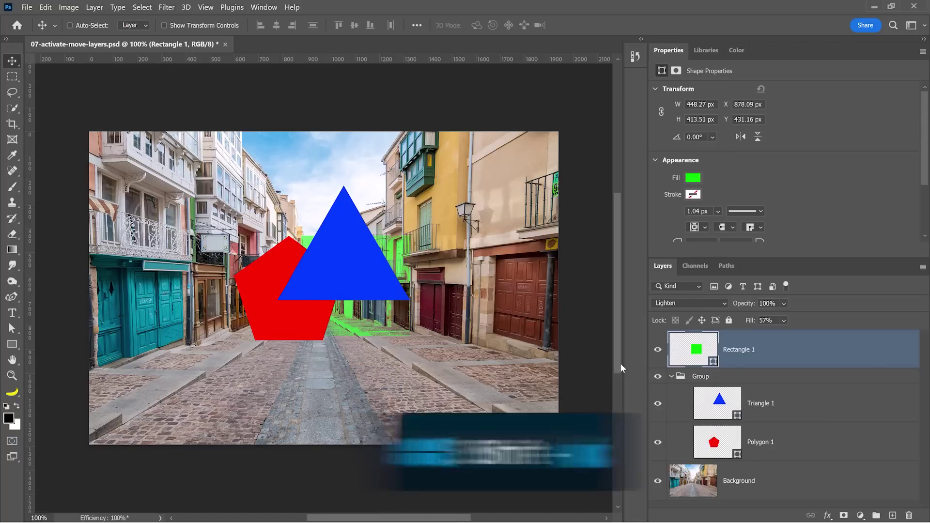
pyautogui.hotkey('shift', '-')
pyautogui.hotkey('shift', '-')
pyautogui.hotkey('shift', '-')
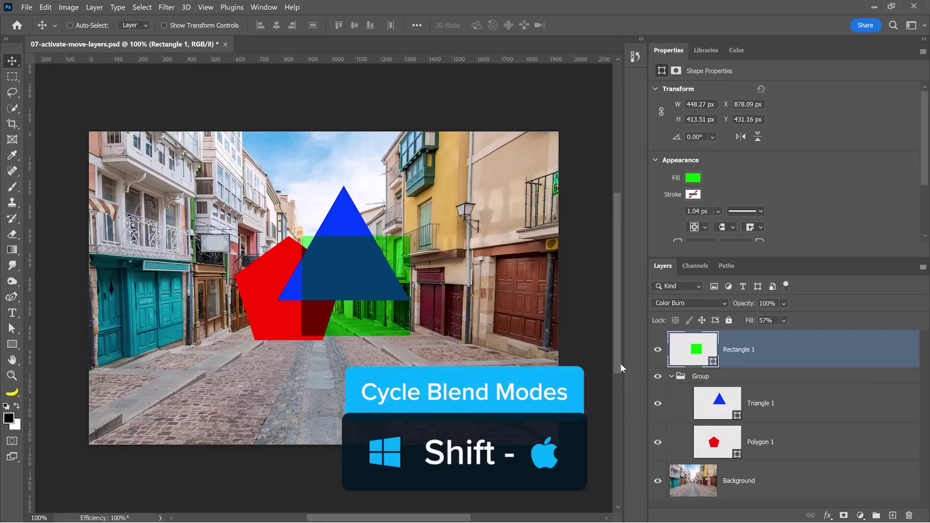
pyautogui.hotkey('shift', '-')
pyautogui.hotkey('shift', '-')
pyautogui.hotkey('shift', '-')
pyautogui.hotkey('shift', '-')
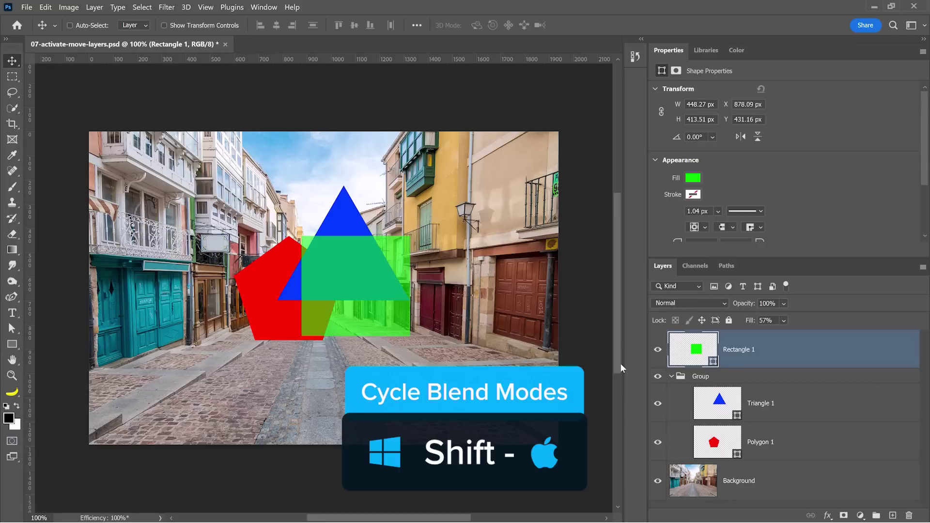